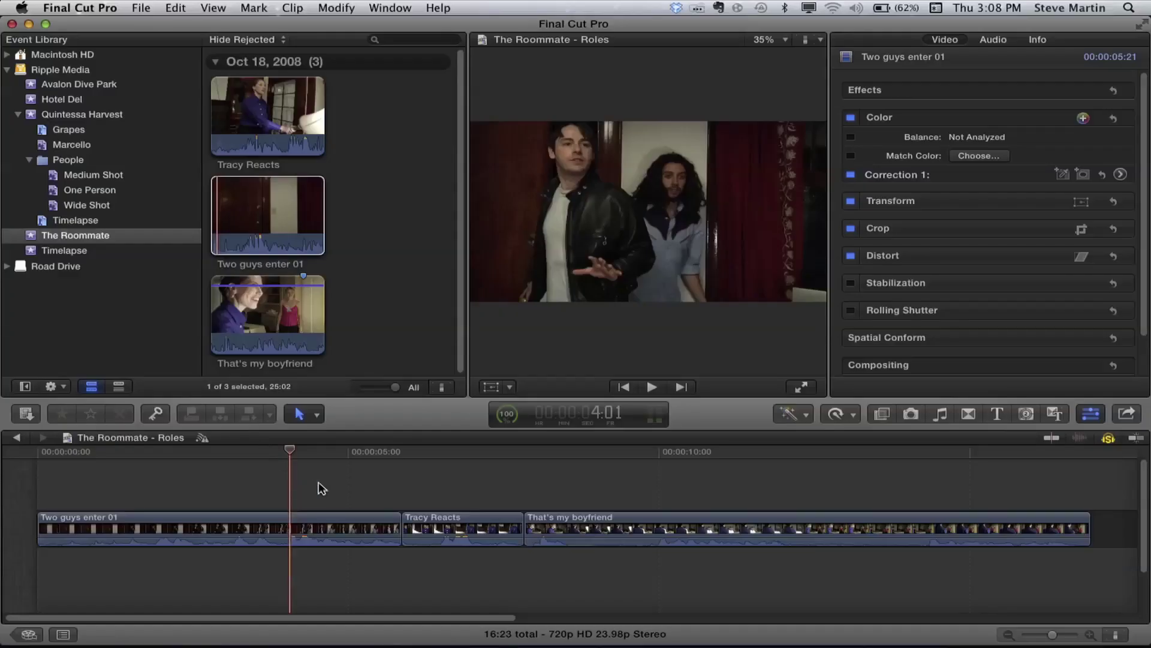
- Expand audio components of all three clips and show Two guys enter 01's audio settings
{"action": "left_click_drag", "start_coordinate": [325, 485], "coordinate": [642, 560]}
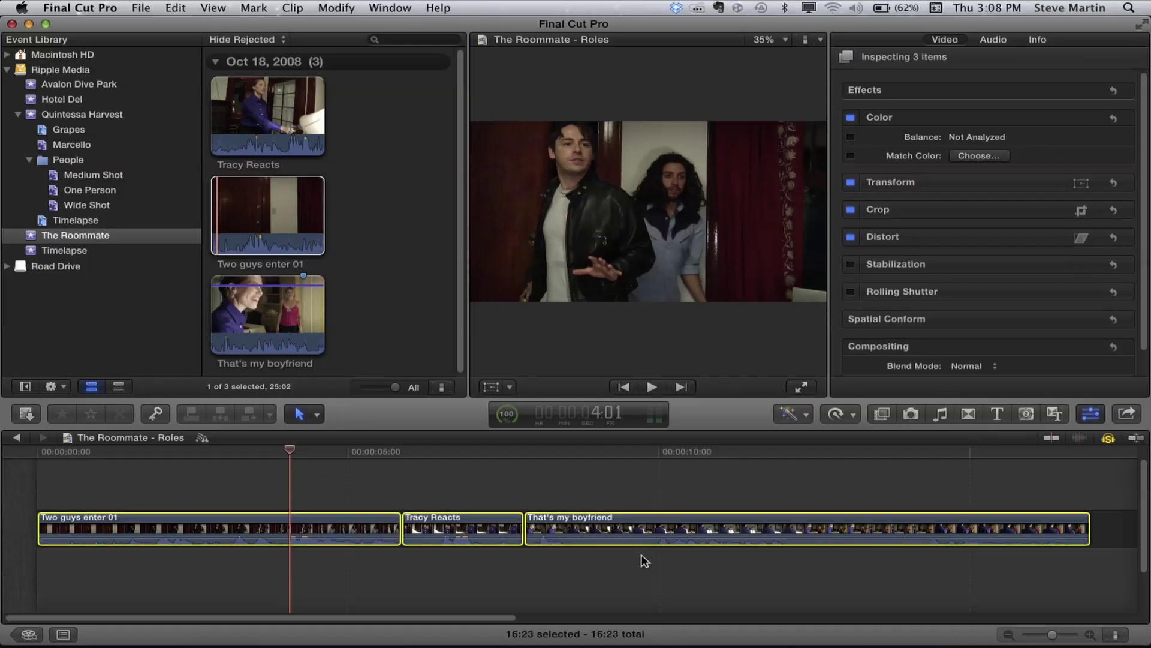
{"action": "key", "text": "ctrl+alt+s"}
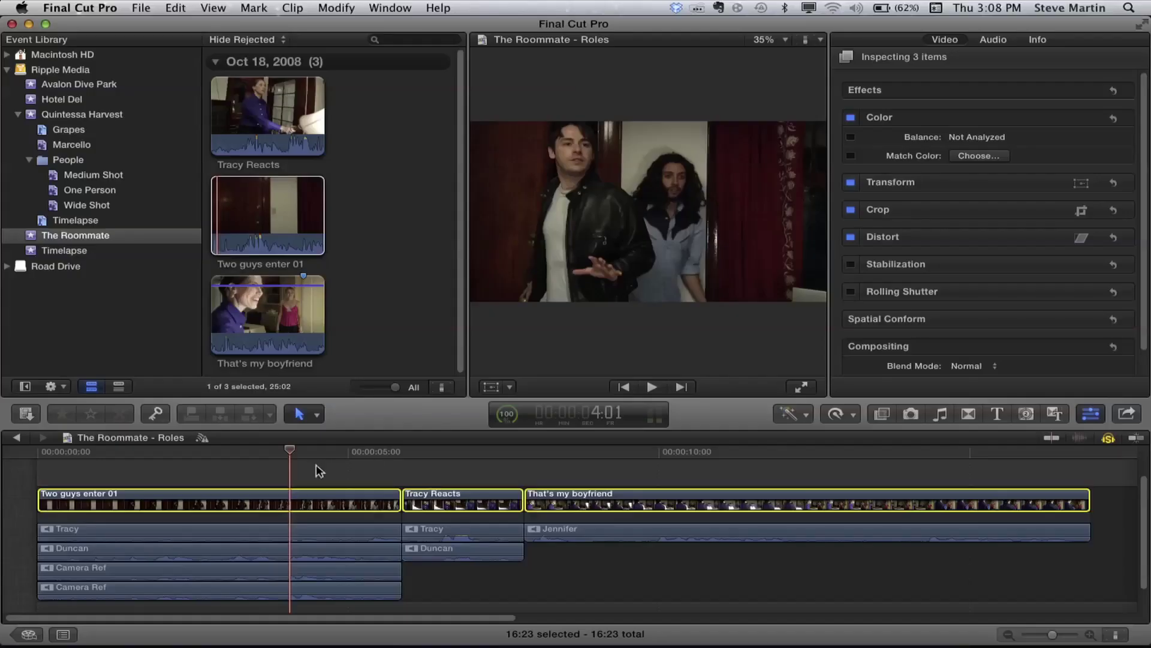
{"action": "left_click", "coordinate": [264, 481]}
{"action": "left_click", "coordinate": [231, 501]}
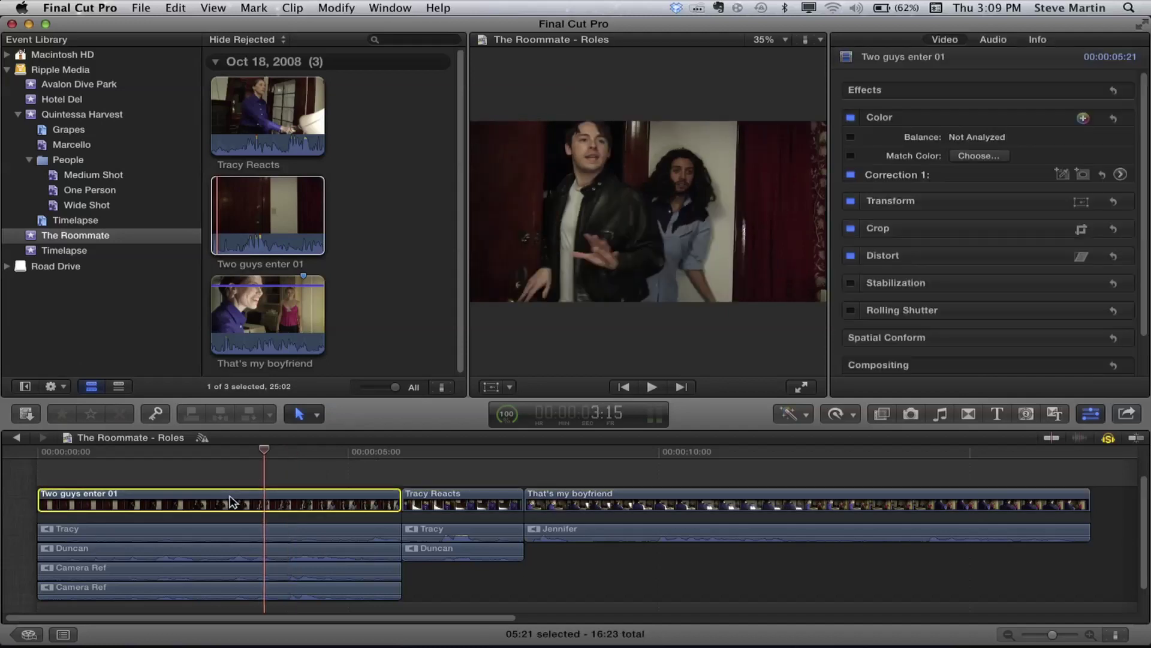
{"action": "left_click_drag", "start_coordinate": [225, 596], "coordinate": [227, 568]}
{"action": "left_click", "coordinate": [993, 40]}
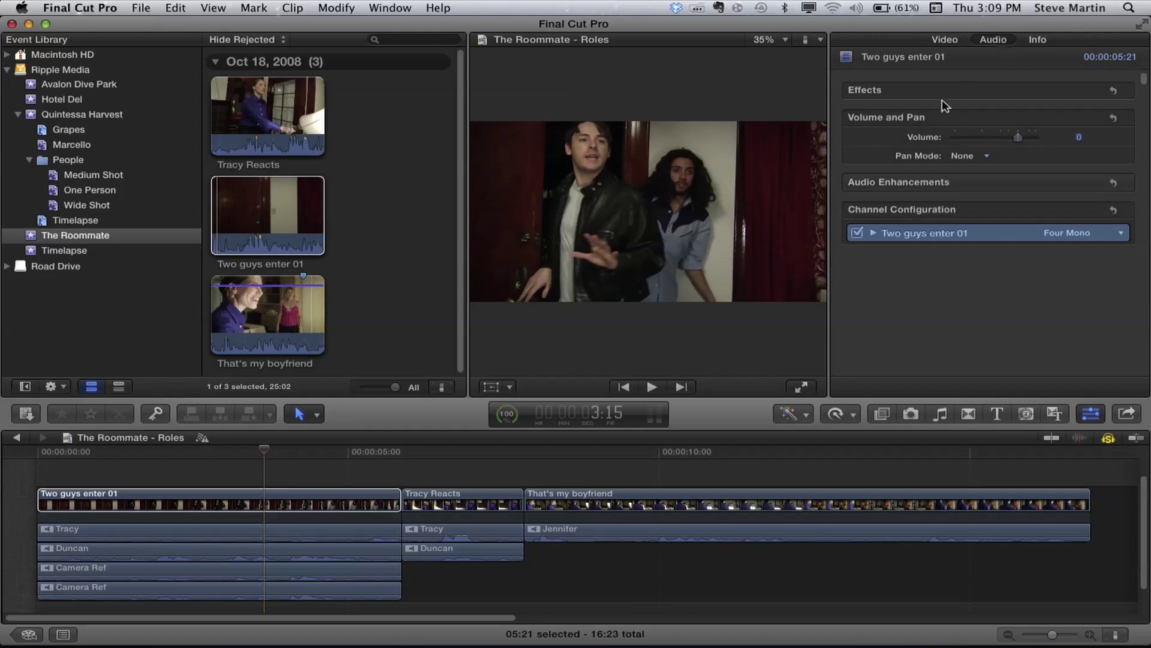
- Uncheck both Camera Ref channels of Two guys enter 01, leaving Tracy and Duncan enabled
{"action": "left_click", "coordinate": [874, 233]}
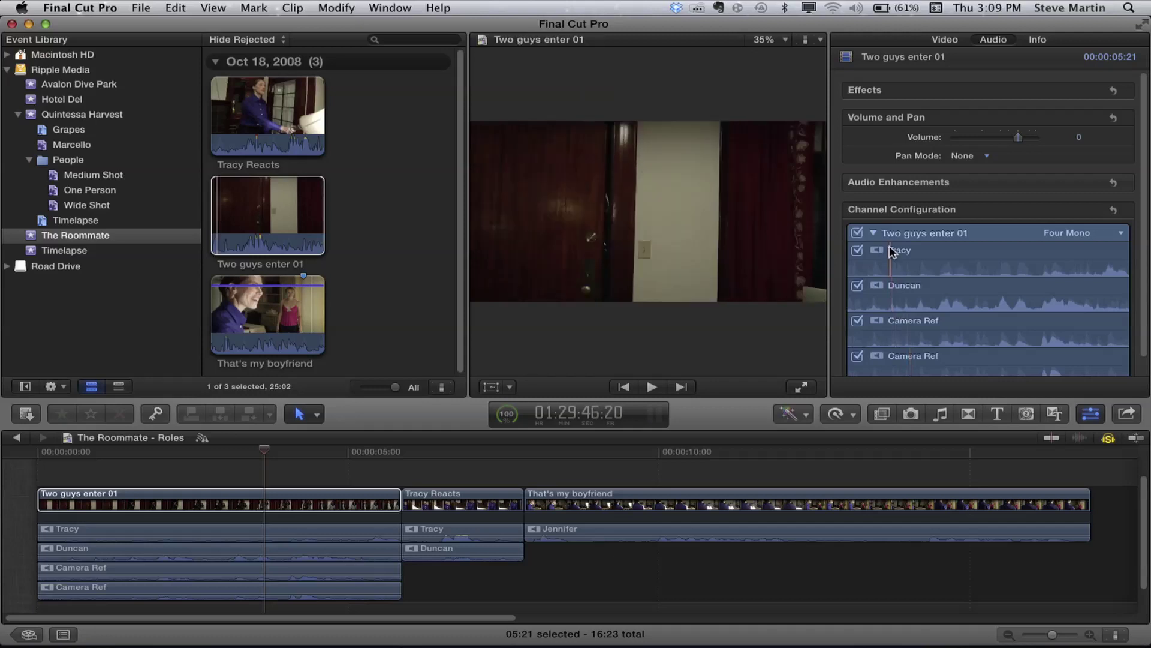
{"action": "left_click", "coordinate": [857, 357]}
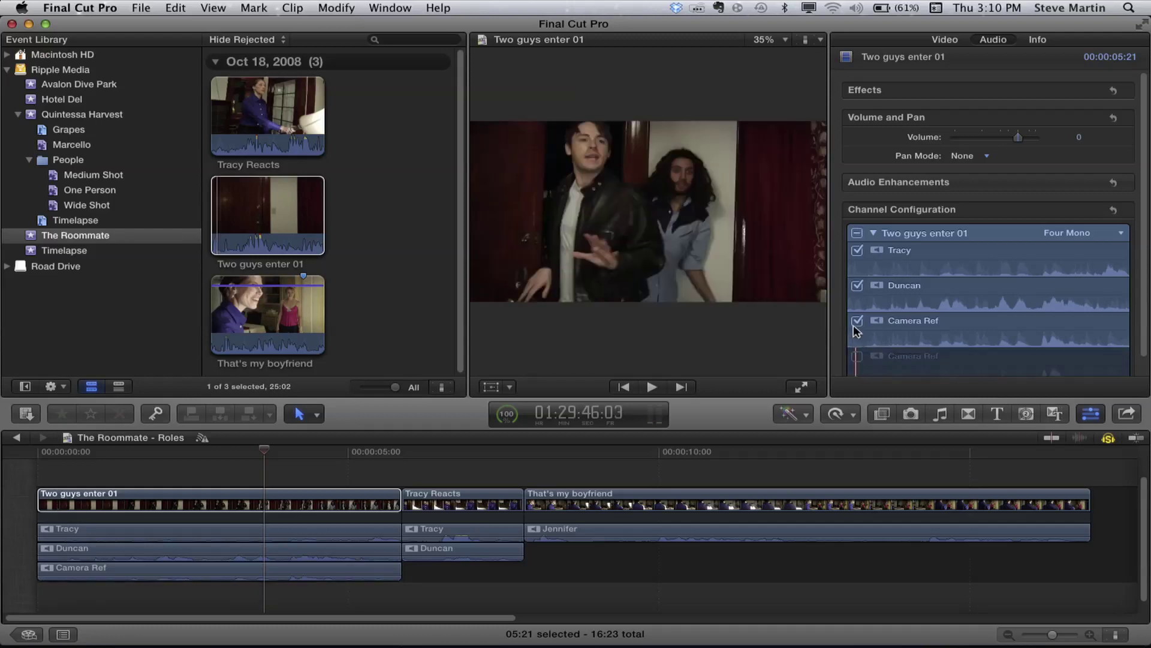
{"action": "left_click", "coordinate": [858, 321]}
{"action": "left_click", "coordinate": [858, 321]}
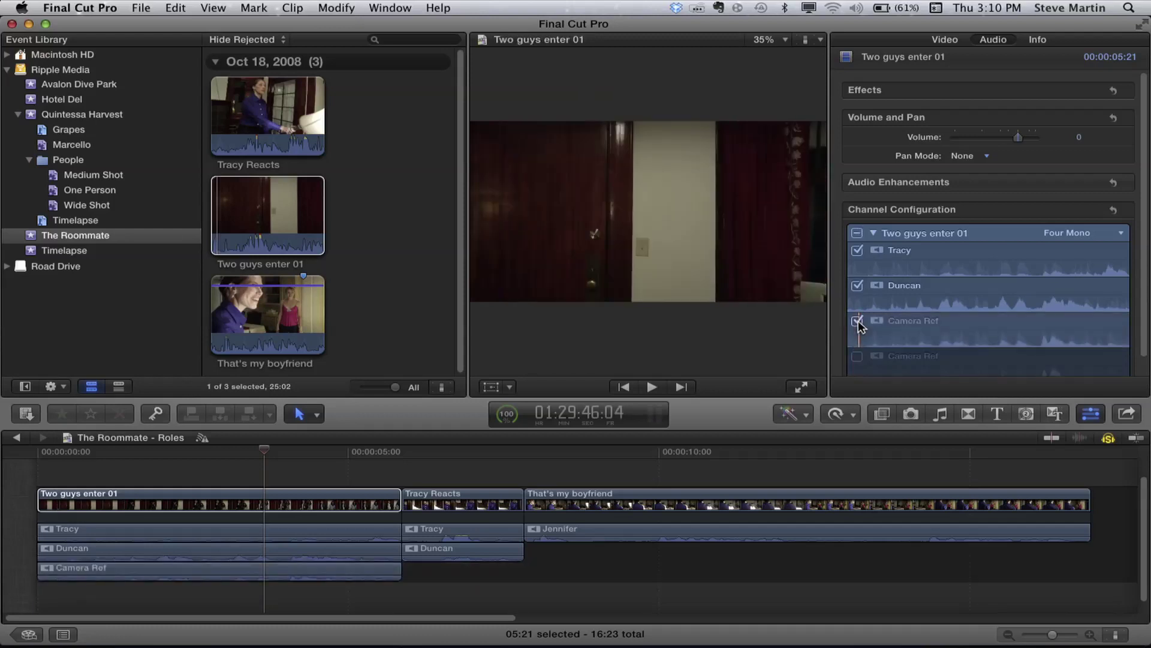
{"action": "left_click", "coordinate": [858, 322]}
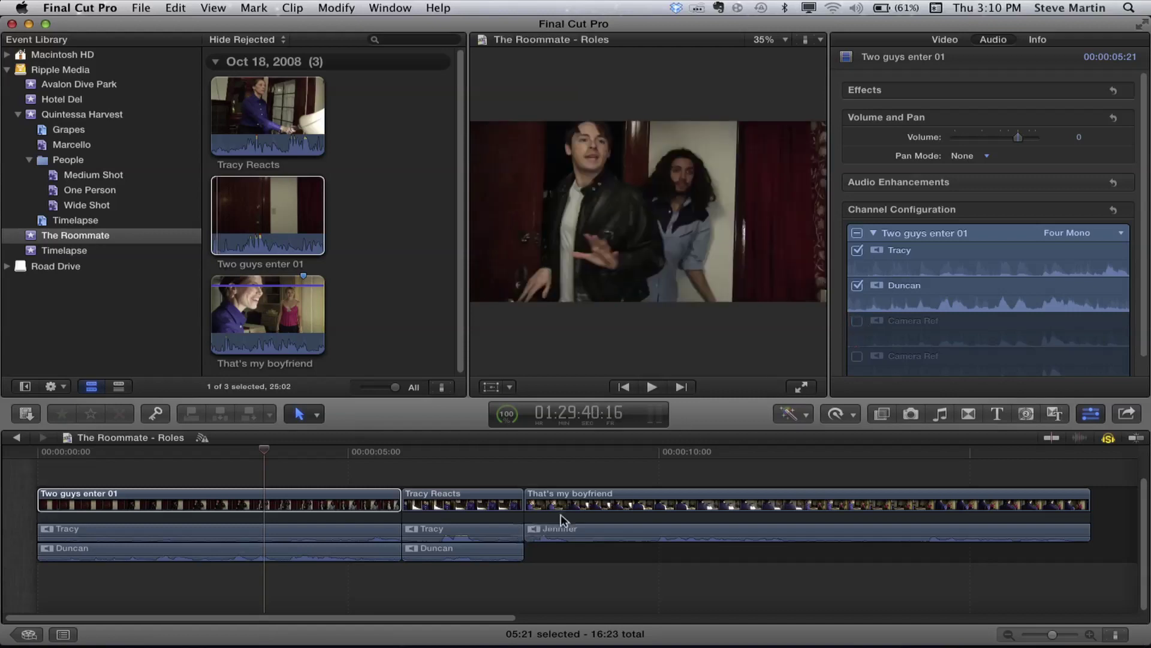
- Inspect the audio channels of Tracy Reacts and then That's my boyfriend
{"action": "left_click", "coordinate": [476, 504]}
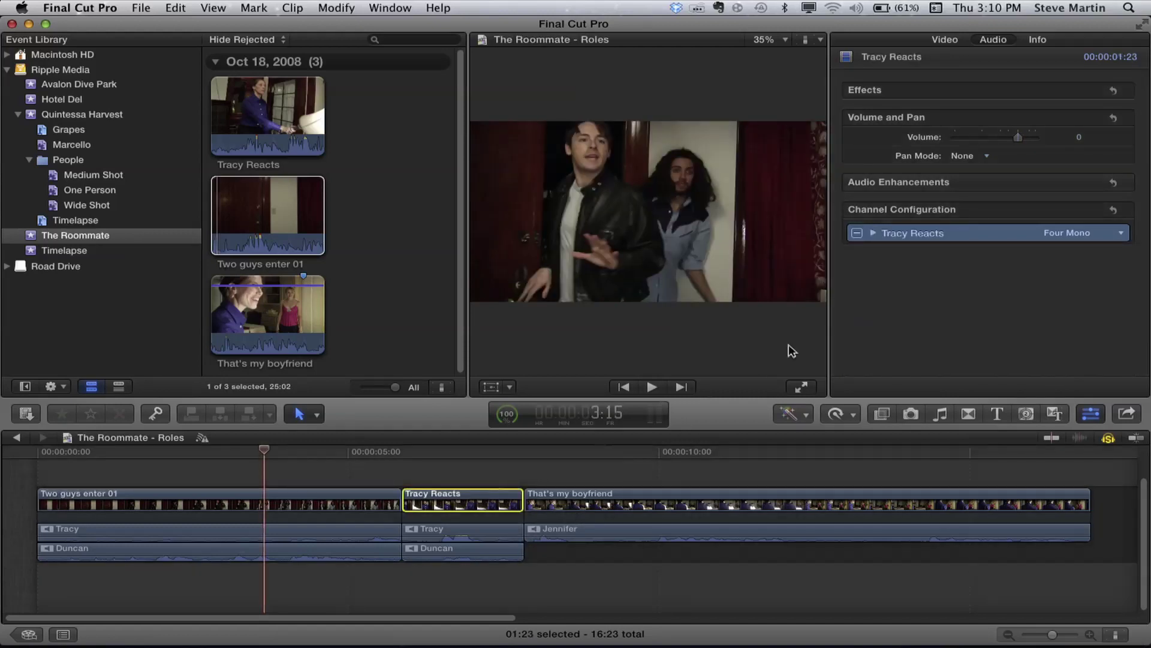
{"action": "left_click", "coordinate": [873, 233]}
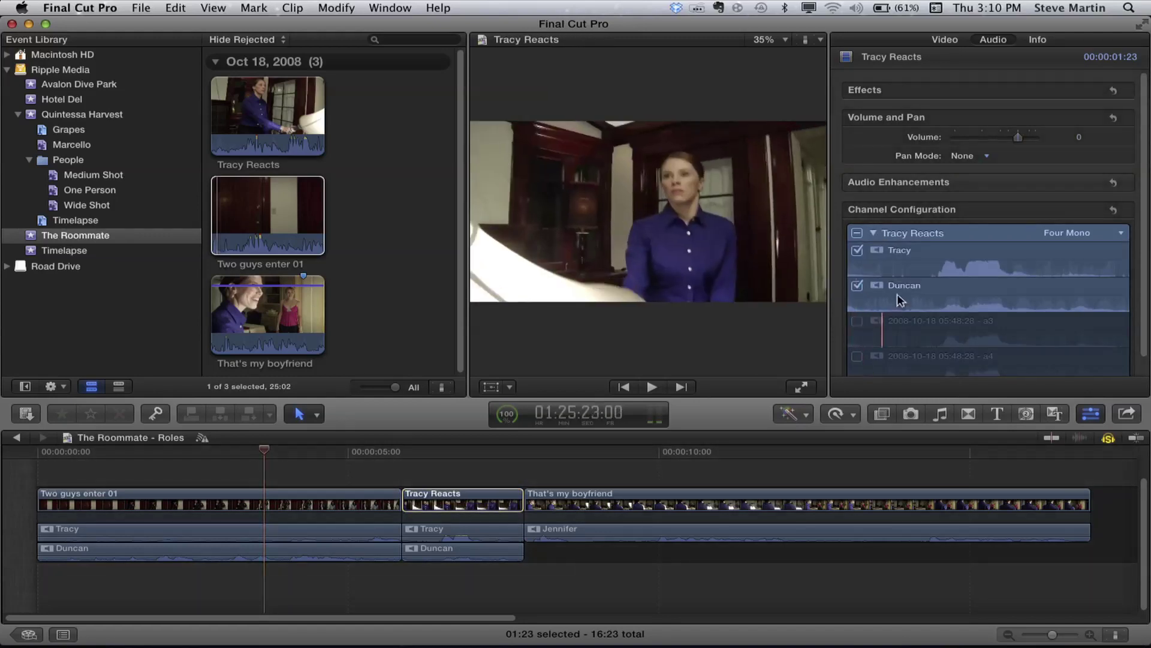
{"action": "left_click", "coordinate": [901, 250]}
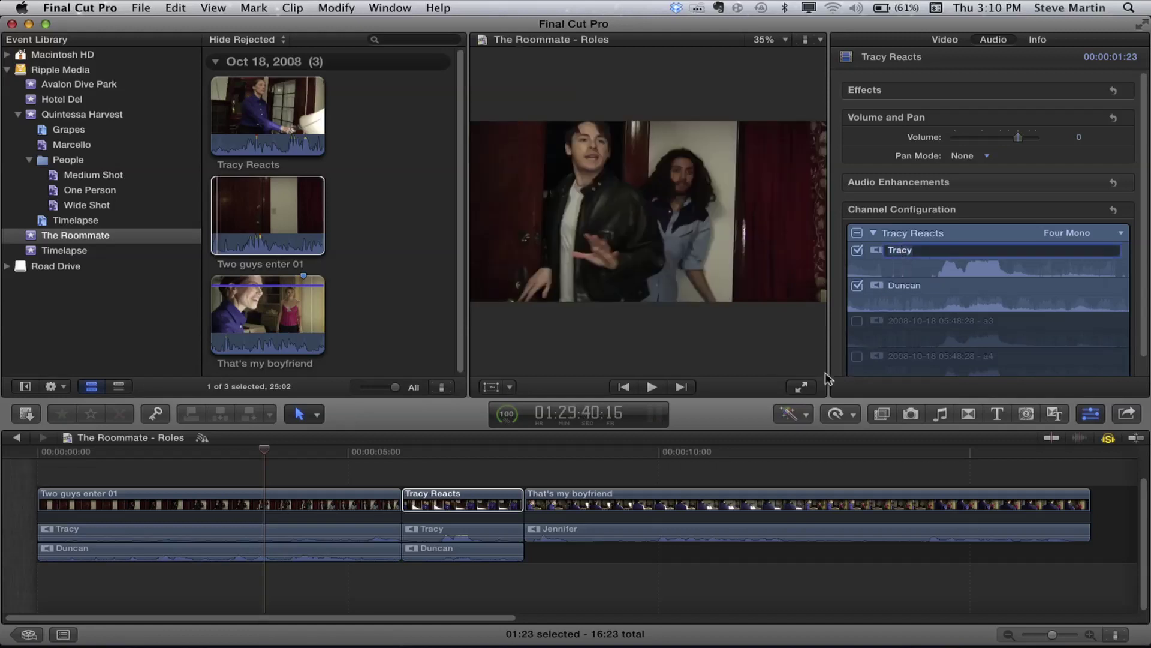
{"action": "left_click_drag", "start_coordinate": [682, 460], "coordinate": [552, 460]}
{"action": "left_click", "coordinate": [557, 497]}
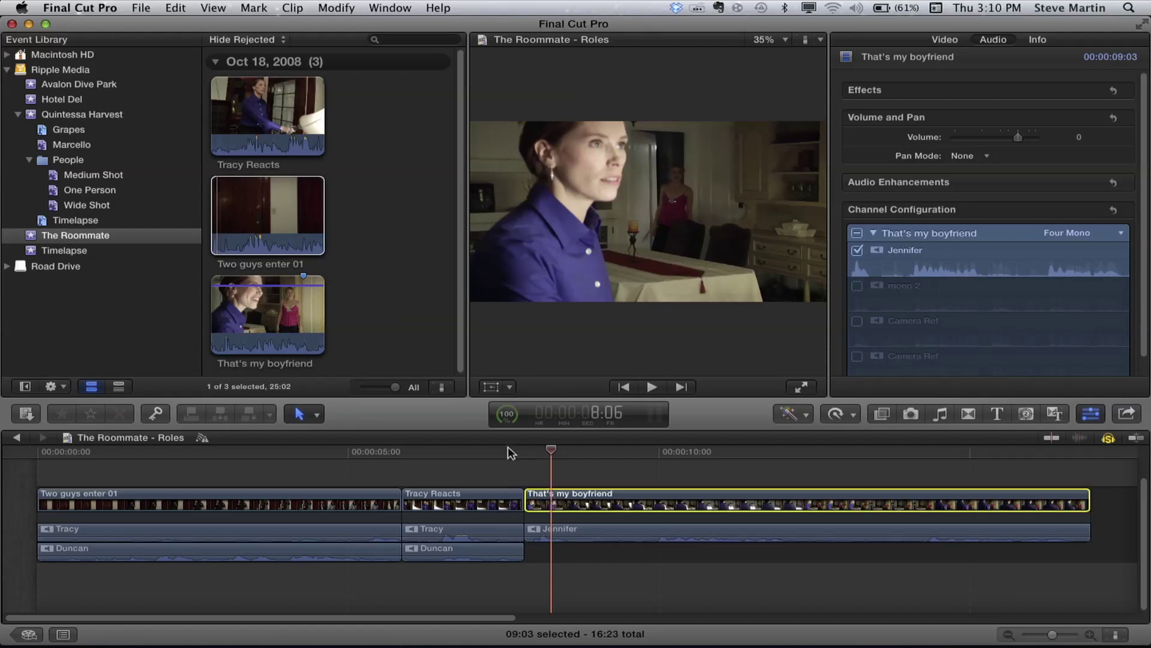
{"action": "left_click_drag", "start_coordinate": [509, 451], "coordinate": [556, 508]}
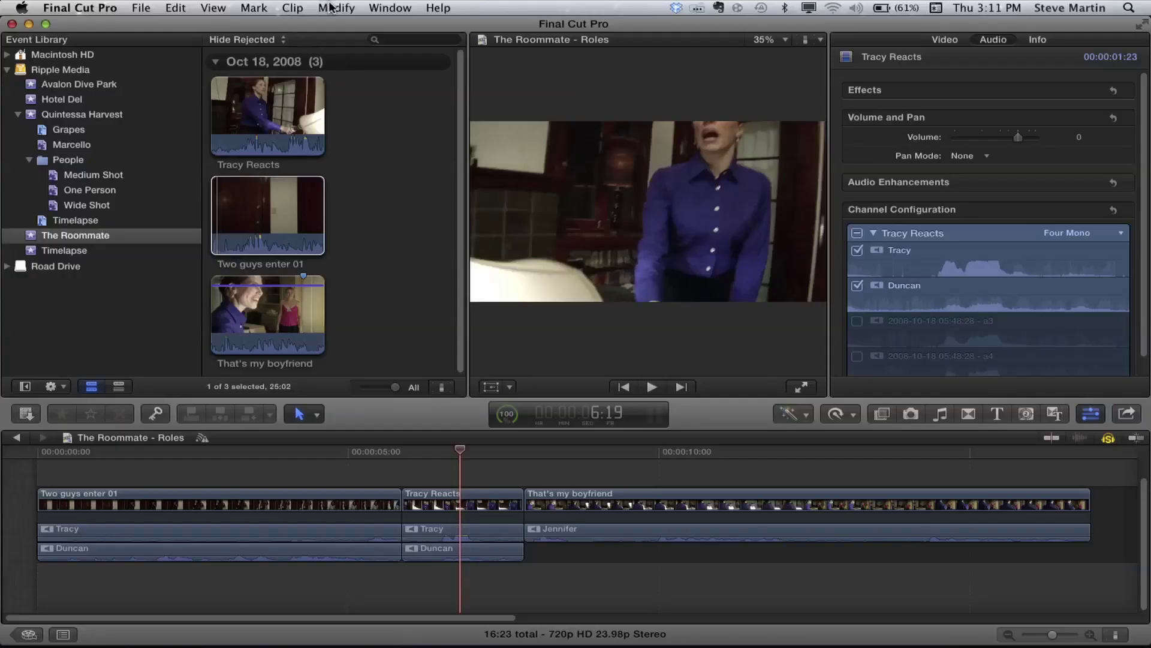
{"action": "left_click", "coordinate": [331, 8]}
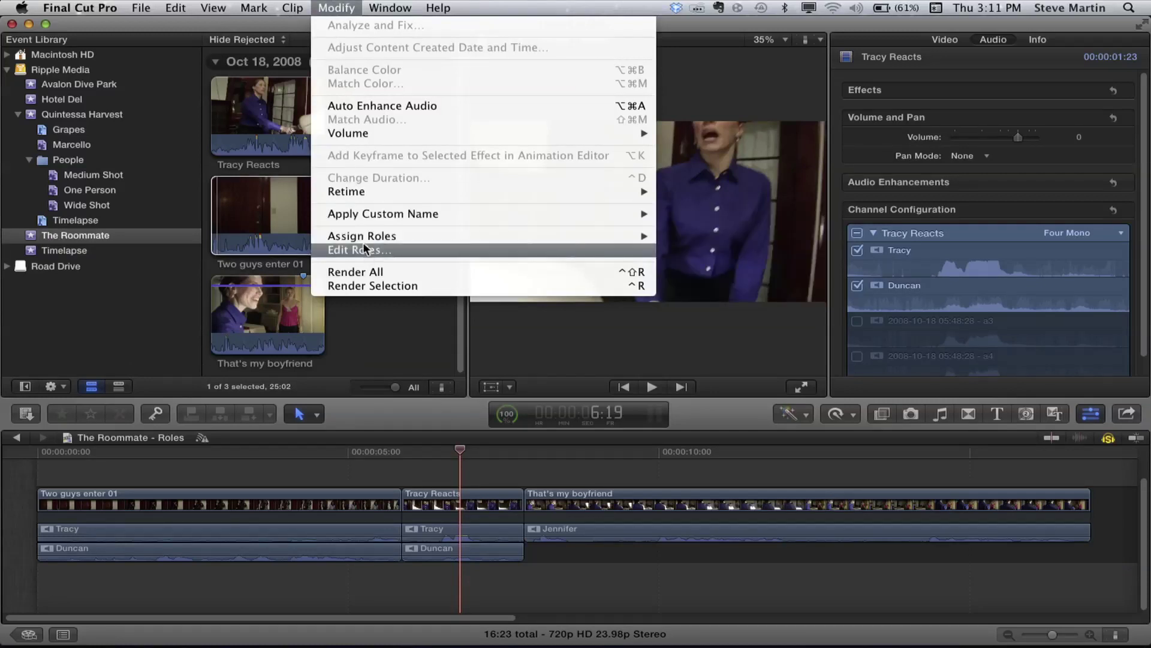
{"action": "mouse_move", "coordinate": [363, 236]}
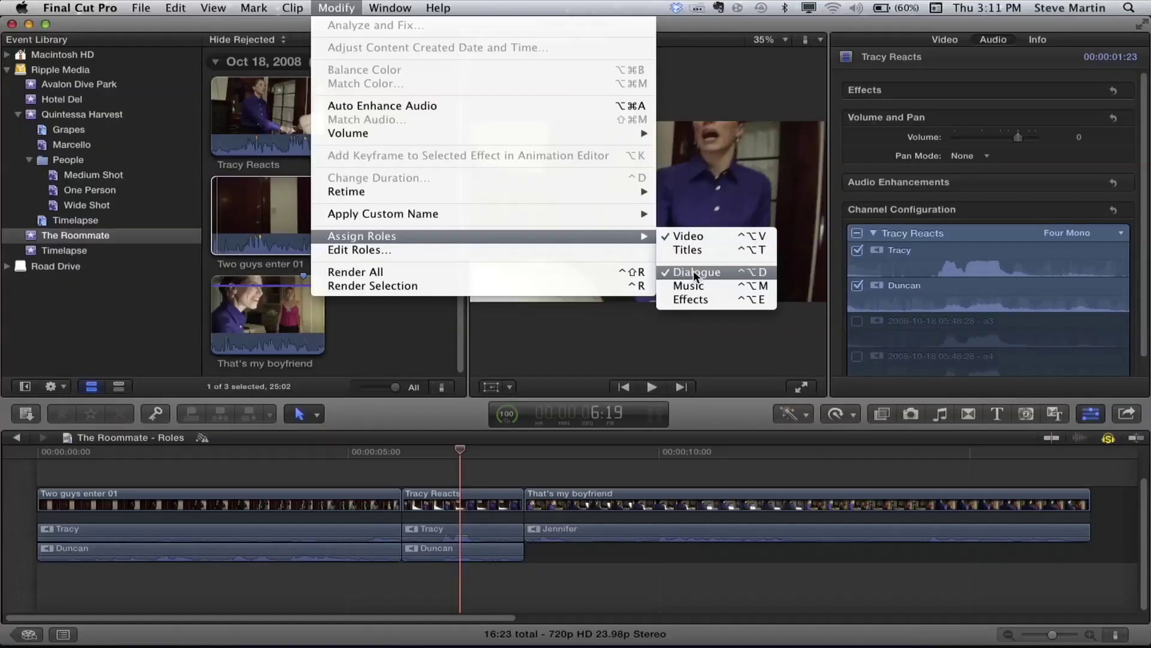
{"action": "left_click", "coordinate": [413, 312]}
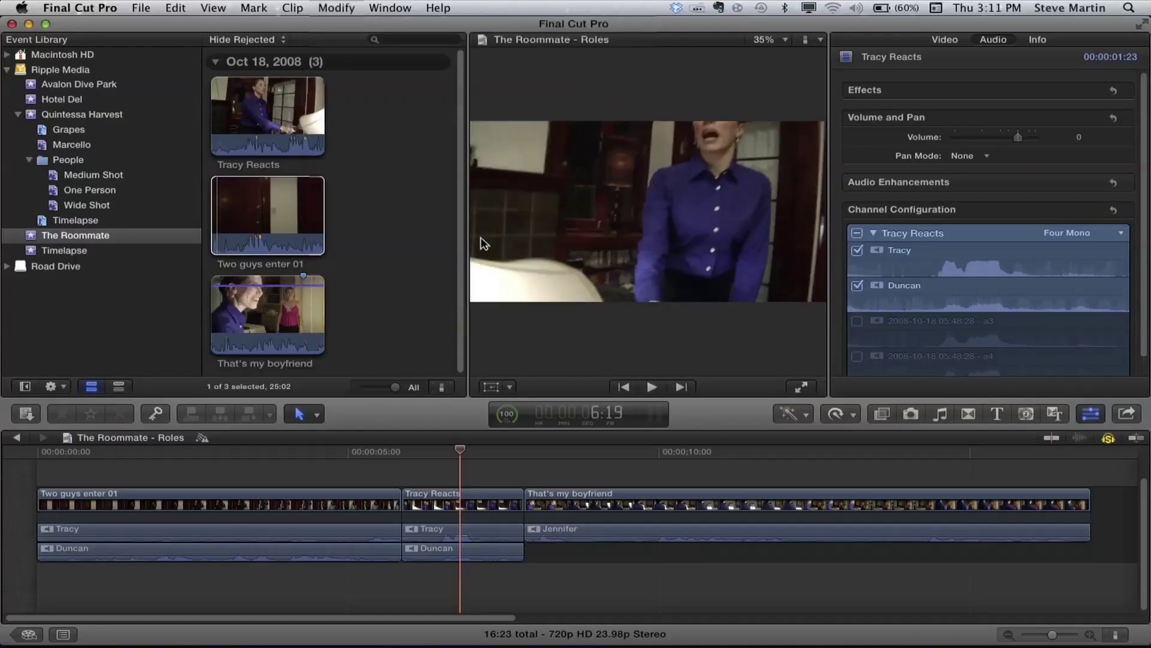
{"action": "left_click", "coordinate": [464, 499]}
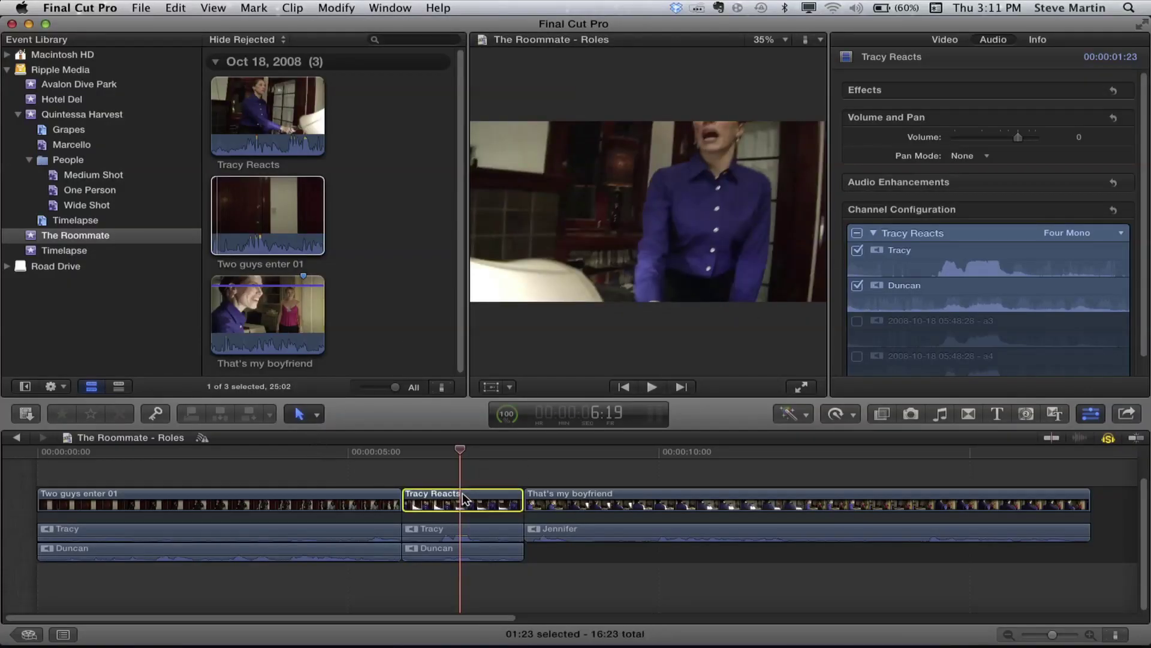
{"action": "left_click", "coordinate": [1092, 59]}
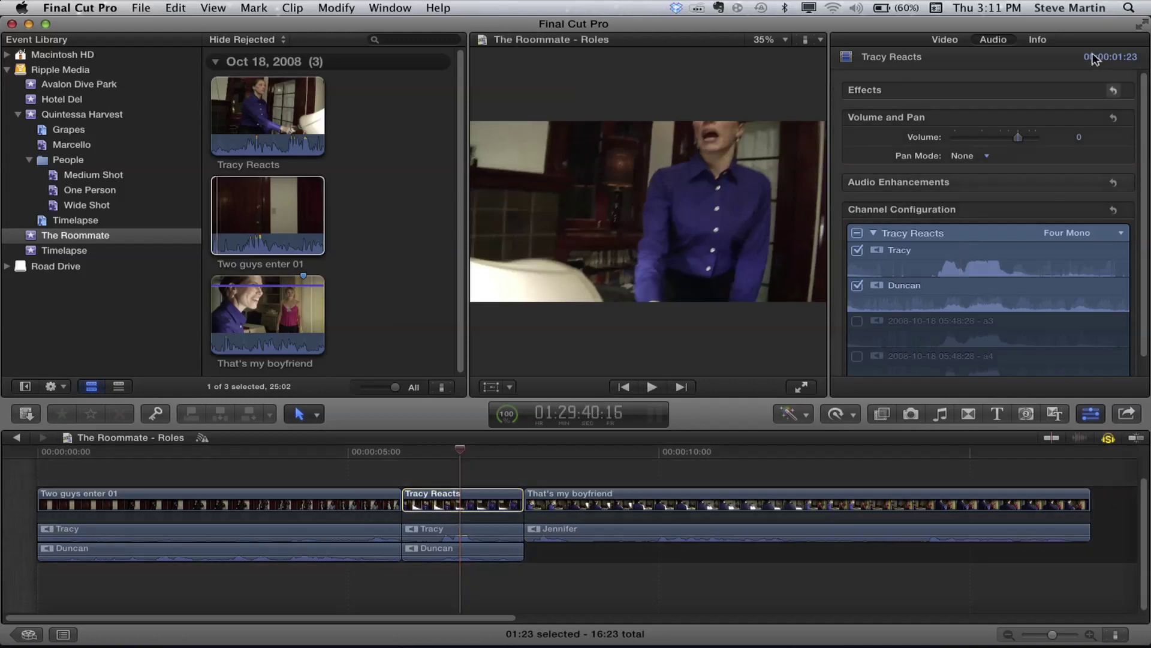
- Check the Info inspector for Tracy Reacts, confirming its roles are Video, Dialogue
{"action": "left_click", "coordinate": [1037, 39]}
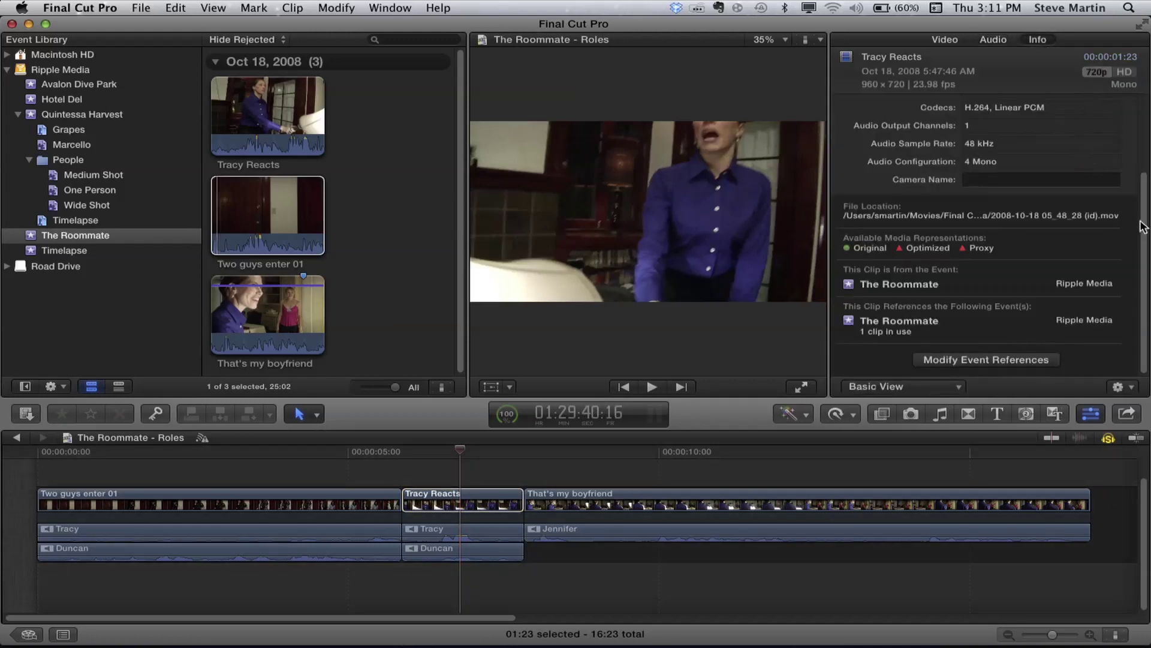
{"action": "left_click_drag", "start_coordinate": [1143, 227], "coordinate": [1136, 62]}
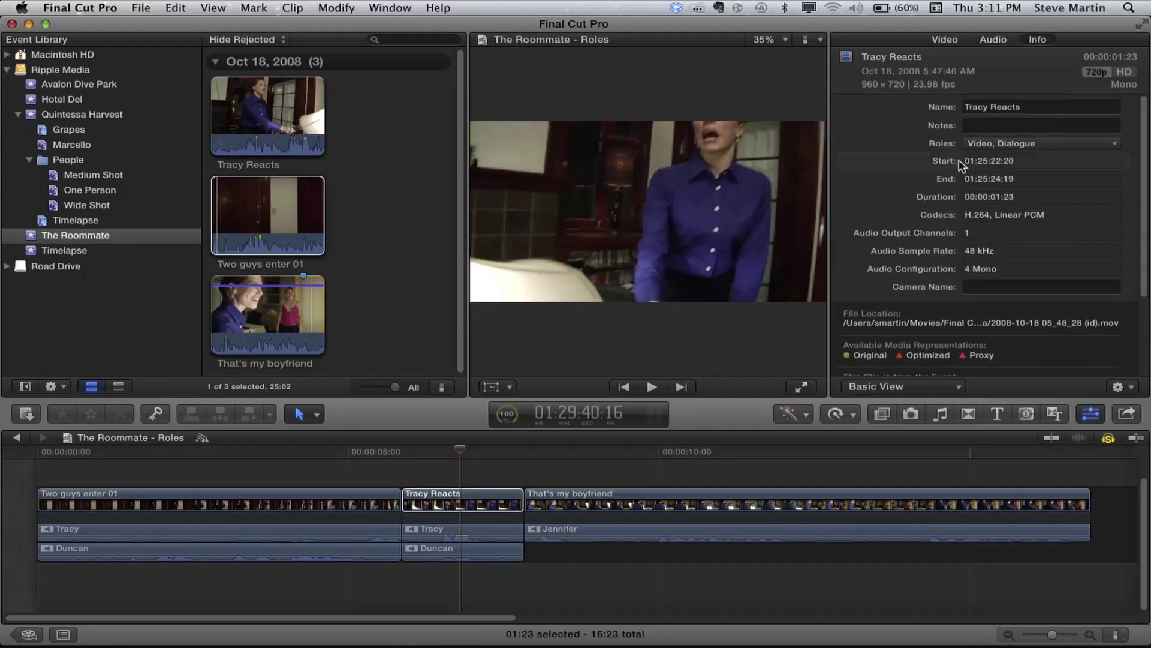
{"action": "left_click", "coordinate": [1038, 143]}
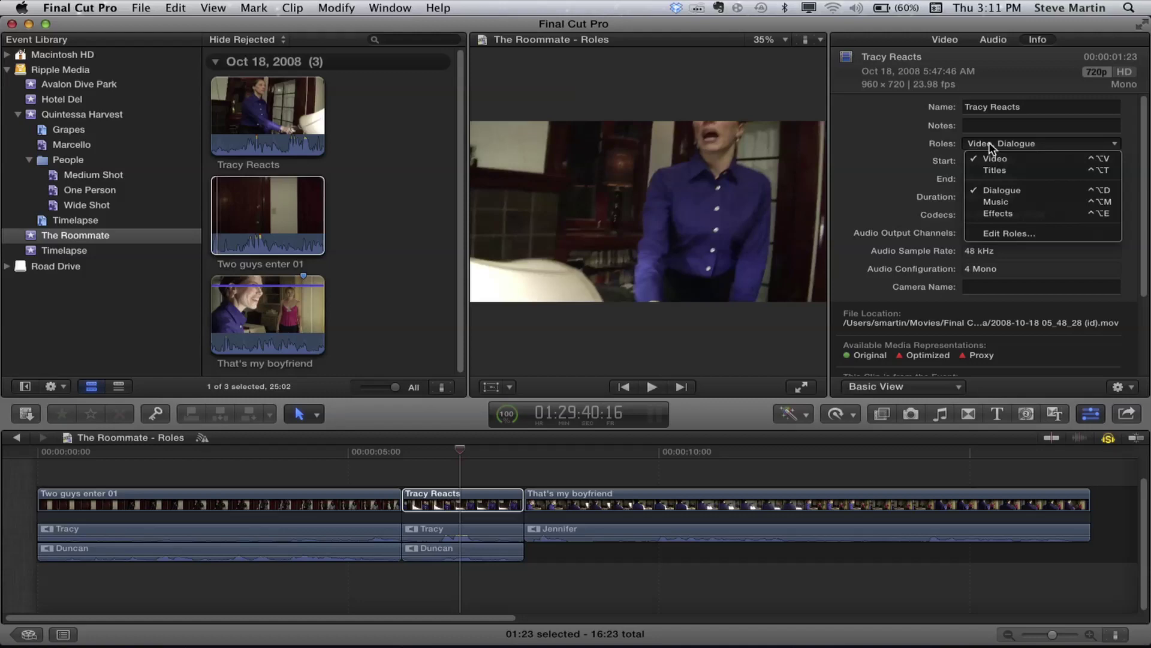
{"action": "key", "text": "Escape"}
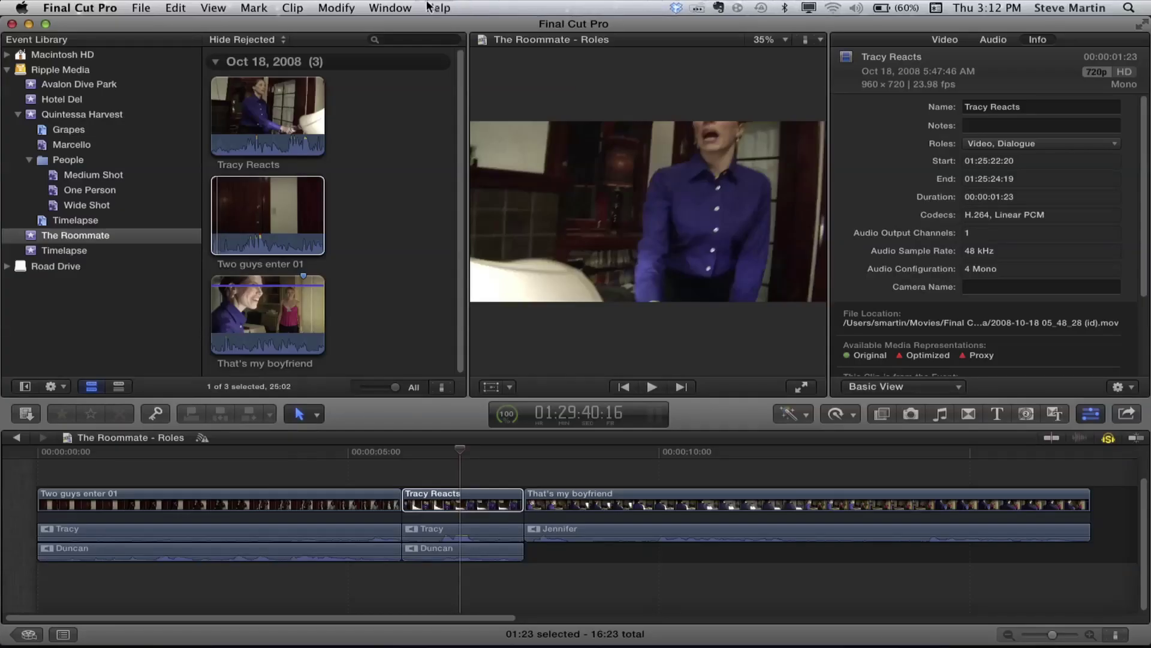
- Open the Role Editor, centre it, and choose the Dialogue role
{"action": "left_click", "coordinate": [331, 8]}
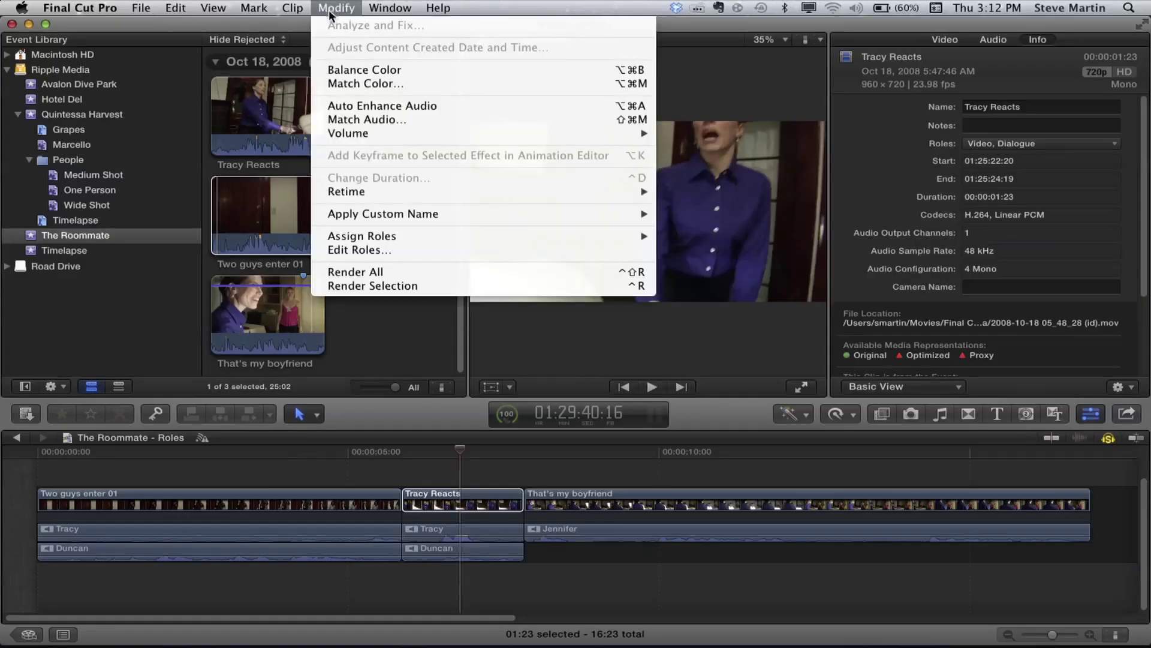
{"action": "left_click", "coordinate": [347, 246]}
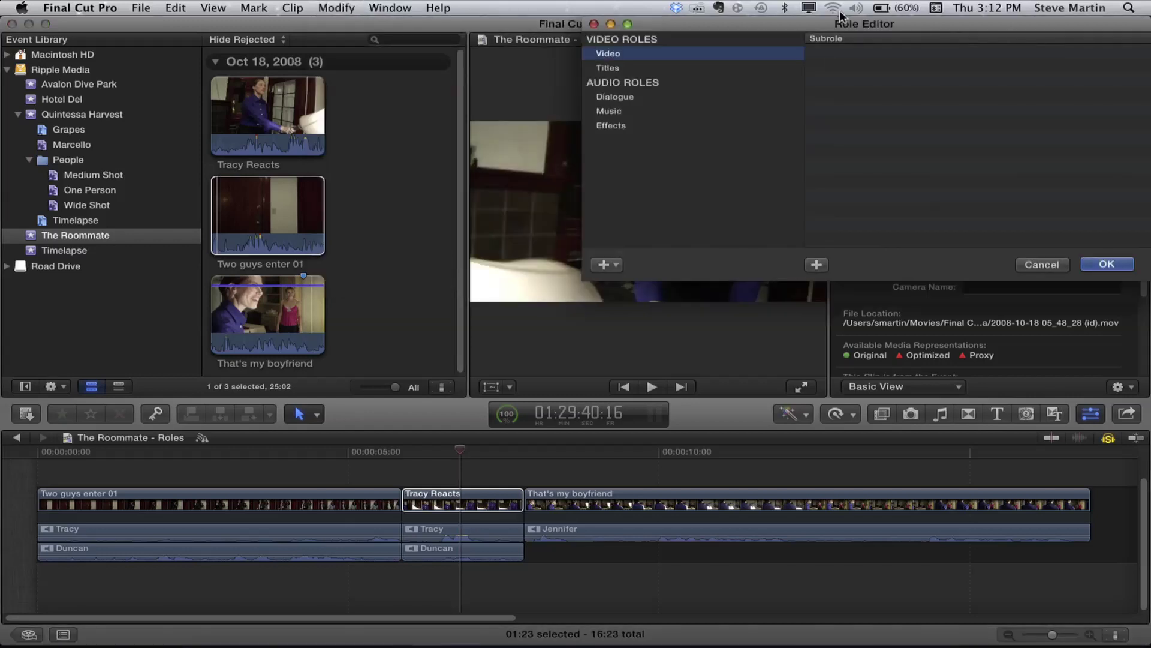
{"action": "left_click_drag", "start_coordinate": [809, 28], "coordinate": [547, 151]}
{"action": "left_click", "coordinate": [333, 8]}
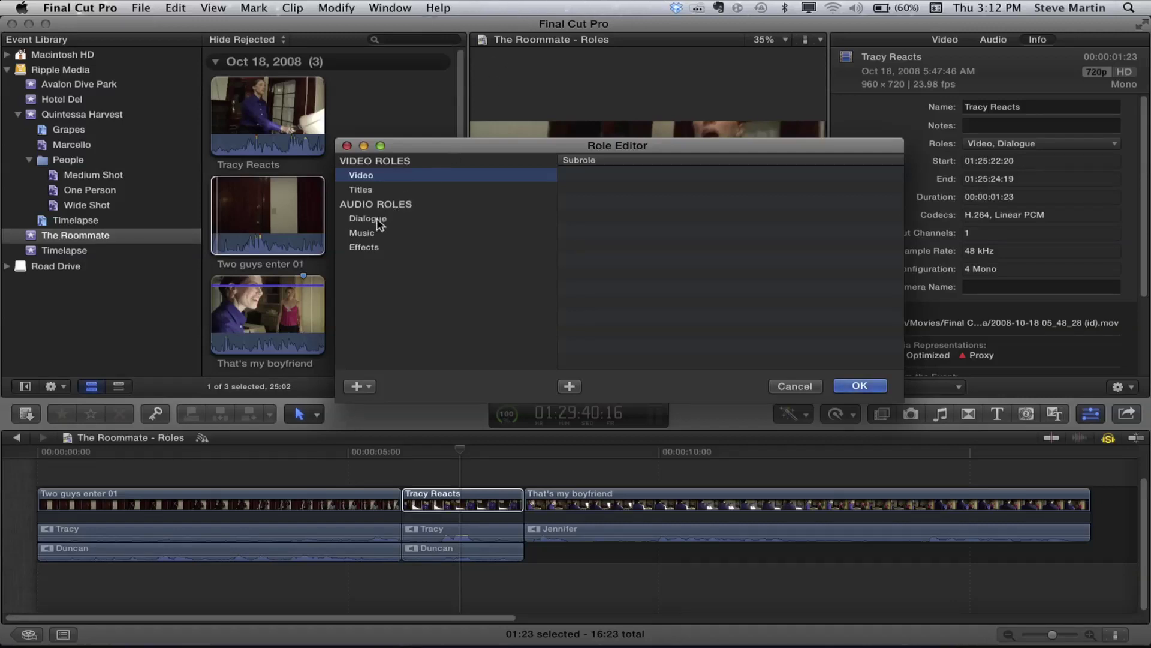
{"action": "left_click", "coordinate": [376, 219]}
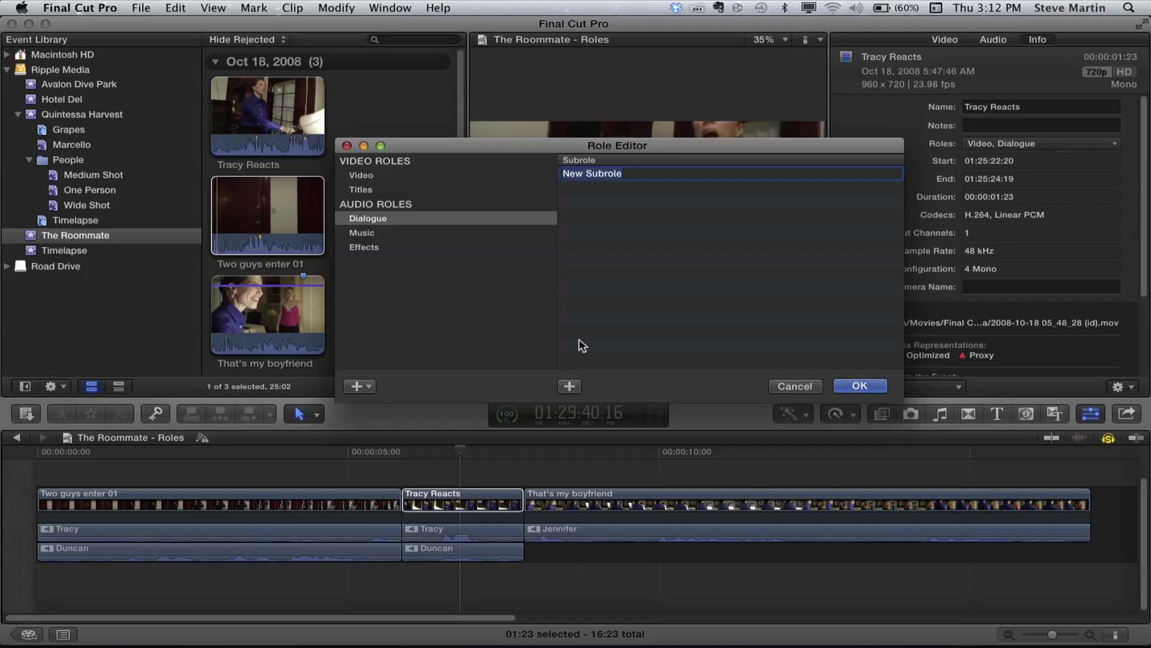
- Add Tracy, Duncan and Jennifer subroles under Dialogue and confirm with OK
{"action": "type", "text": "Tracy"}
{"action": "key", "text": "Return"}
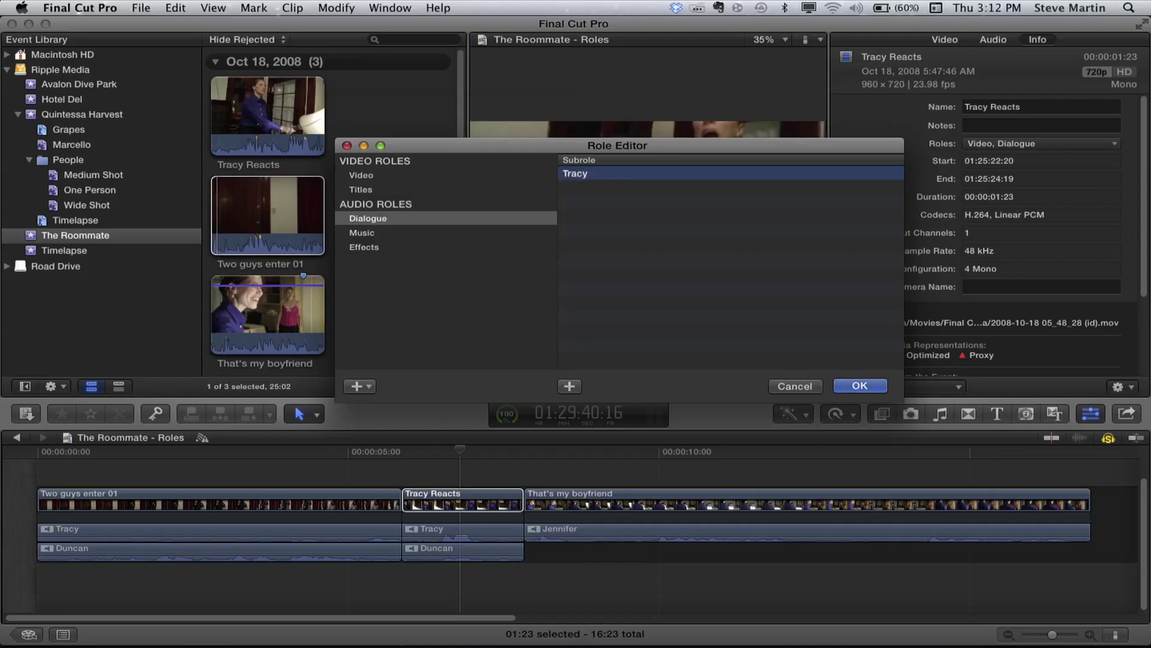
{"action": "left_click", "coordinate": [570, 387]}
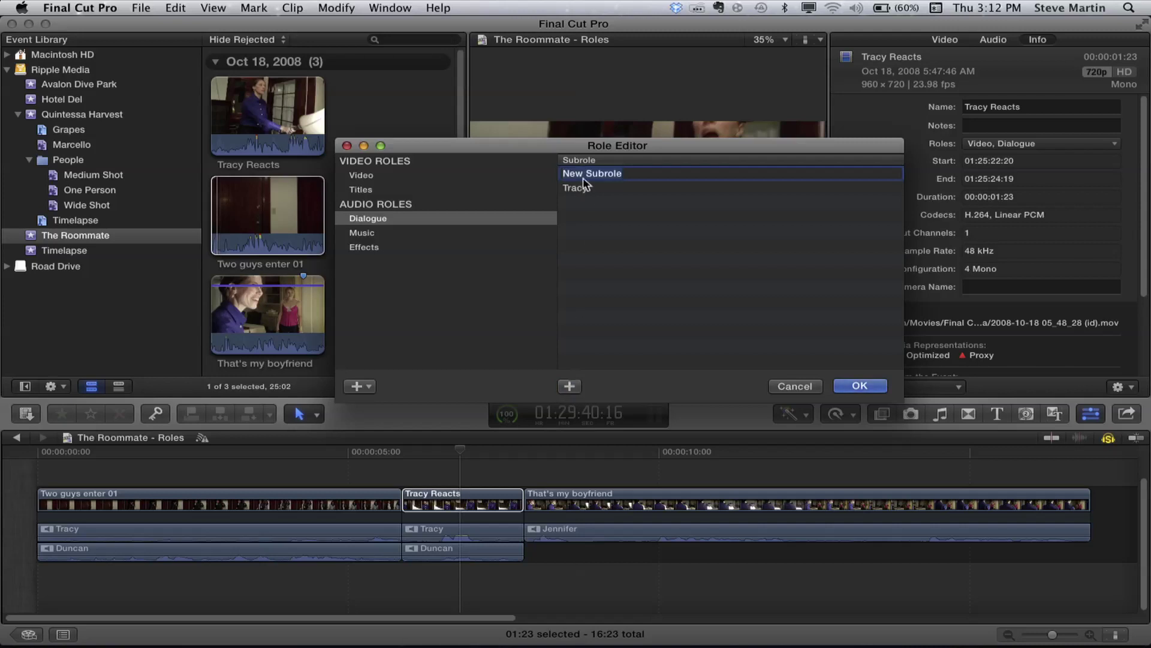
{"action": "type", "text": "Duncan"}
{"action": "key", "text": "Return"}
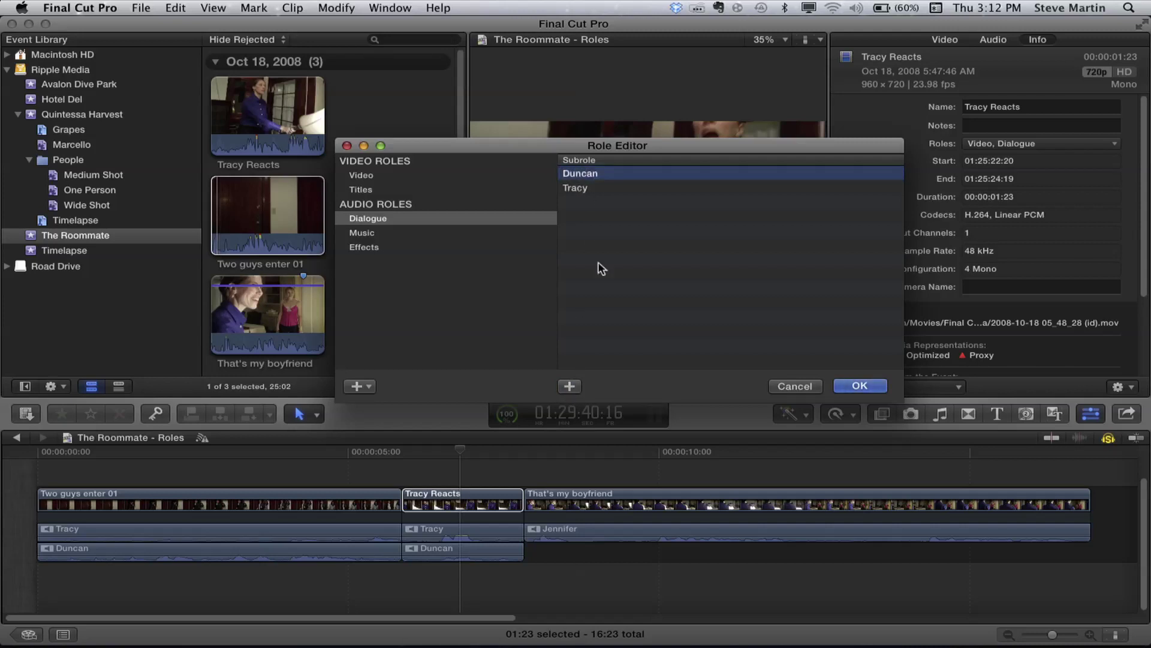
{"action": "left_click", "coordinate": [570, 387]}
{"action": "type", "text": "Jennifer"}
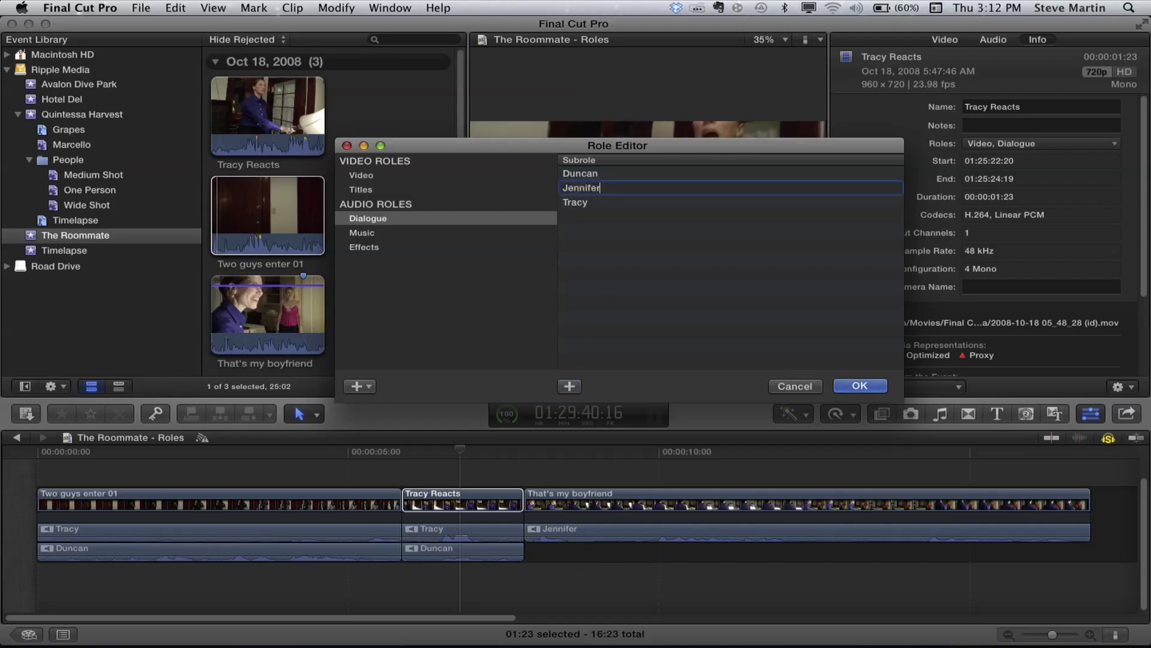
{"action": "key", "text": "Return"}
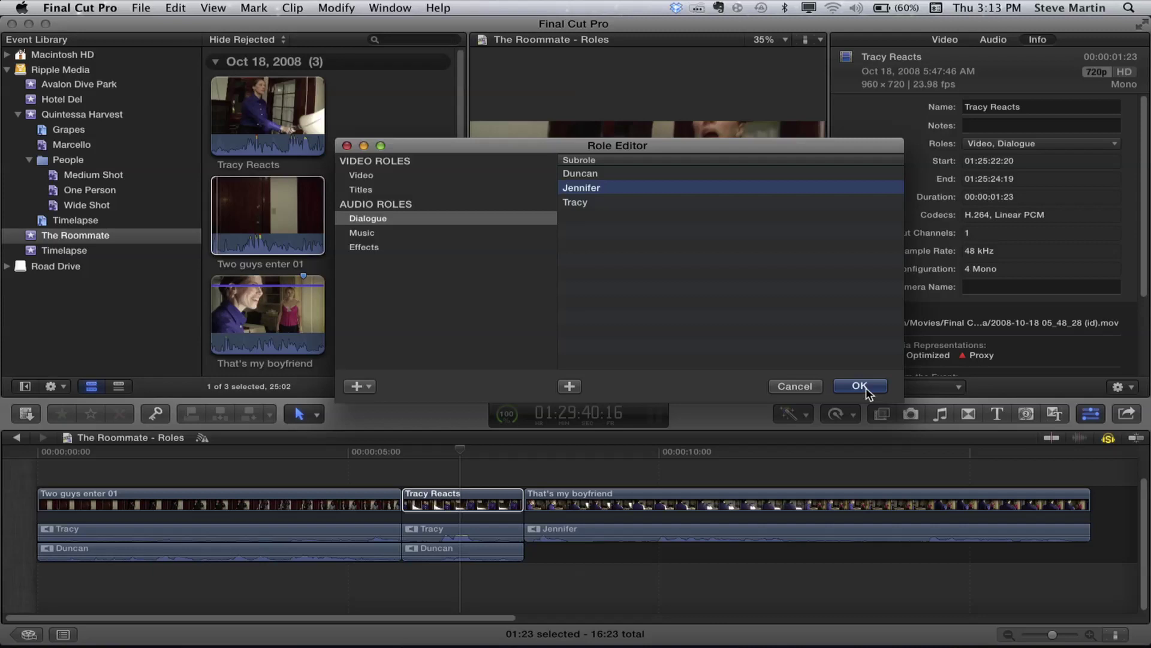
{"action": "left_click", "coordinate": [866, 388]}
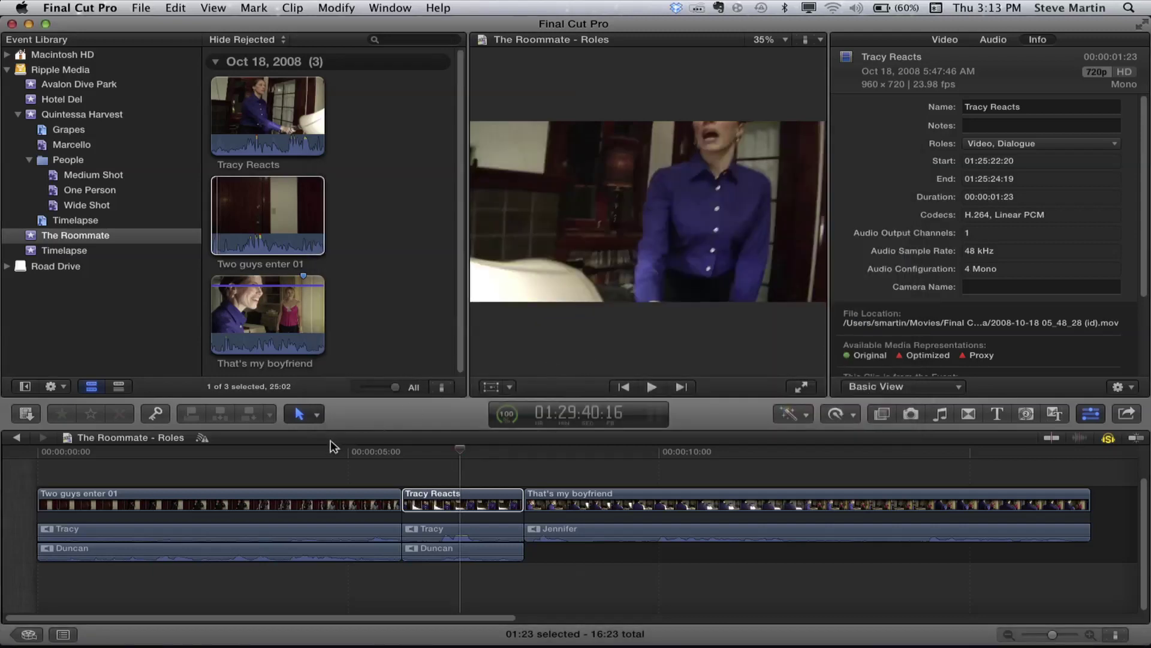
- Assign the Duncan subrole to the first Duncan audio clip
{"action": "left_click", "coordinate": [278, 452]}
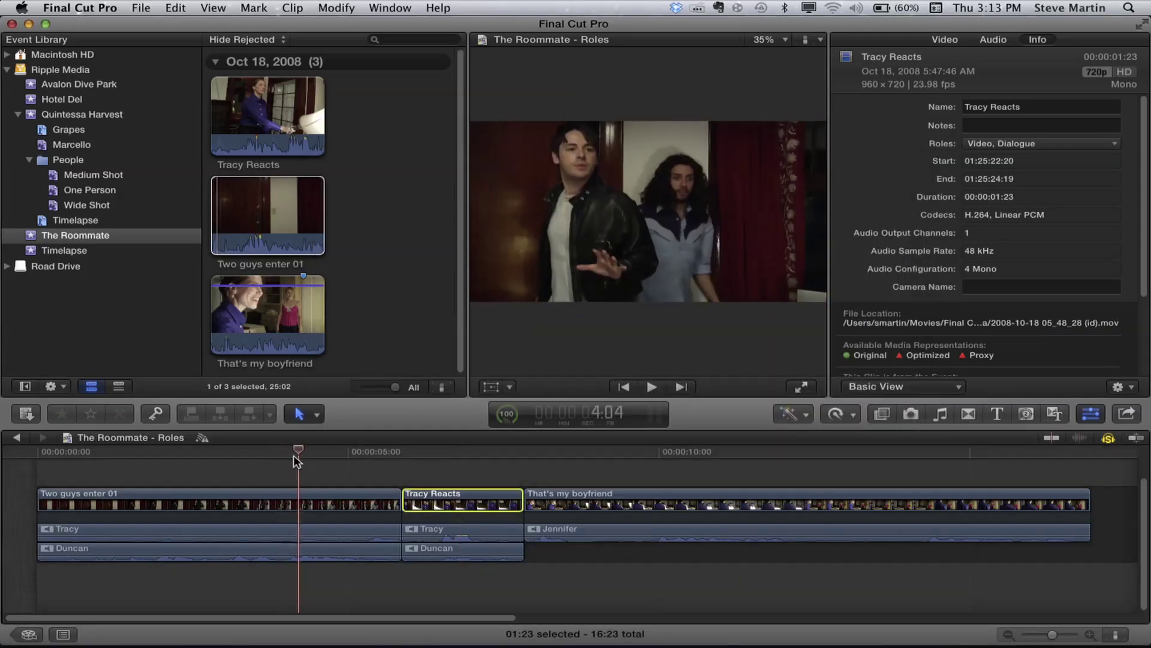
{"action": "left_click", "coordinate": [271, 558]}
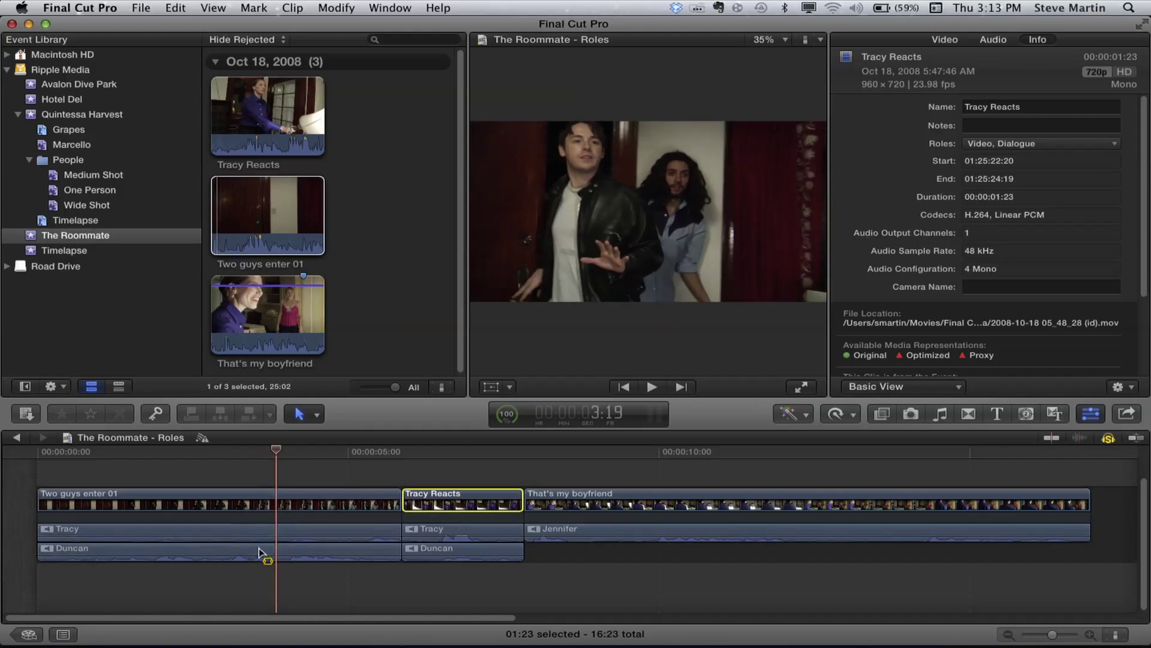
{"action": "left_click", "coordinate": [253, 550]}
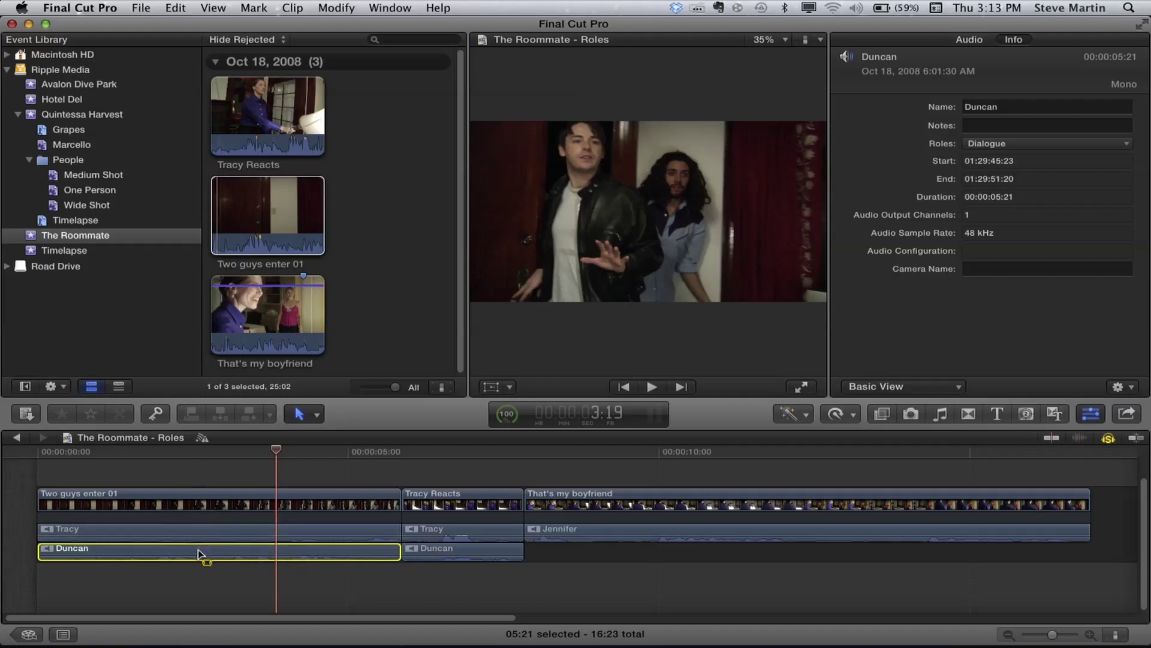
{"action": "key", "text": "space"}
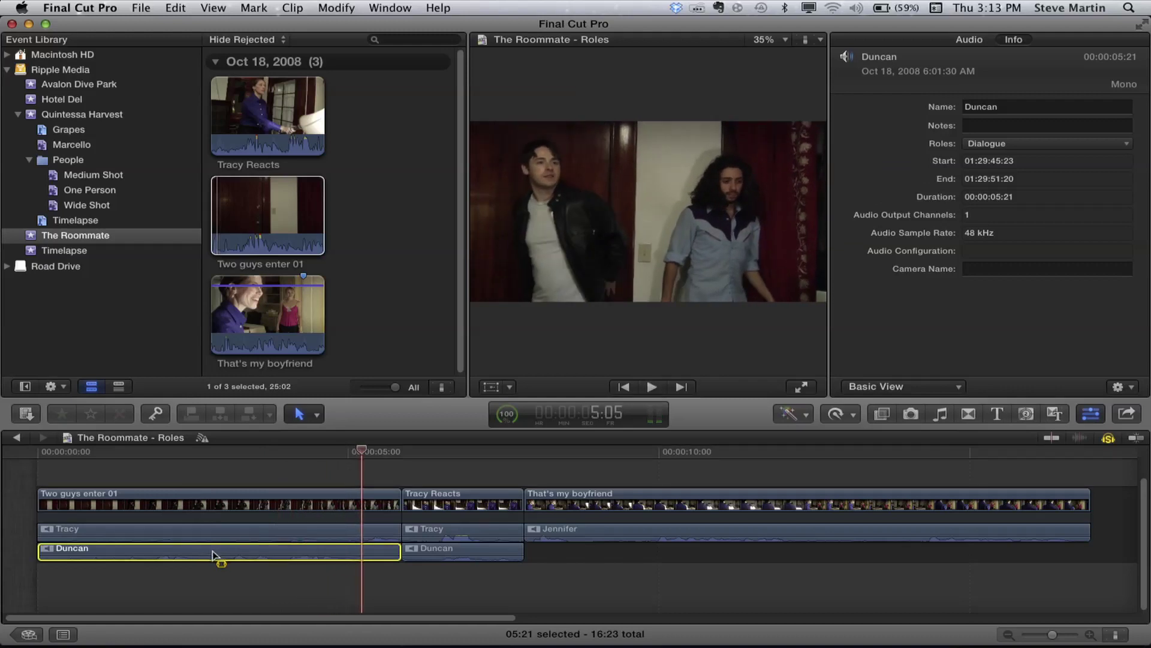
{"action": "key", "text": "space"}
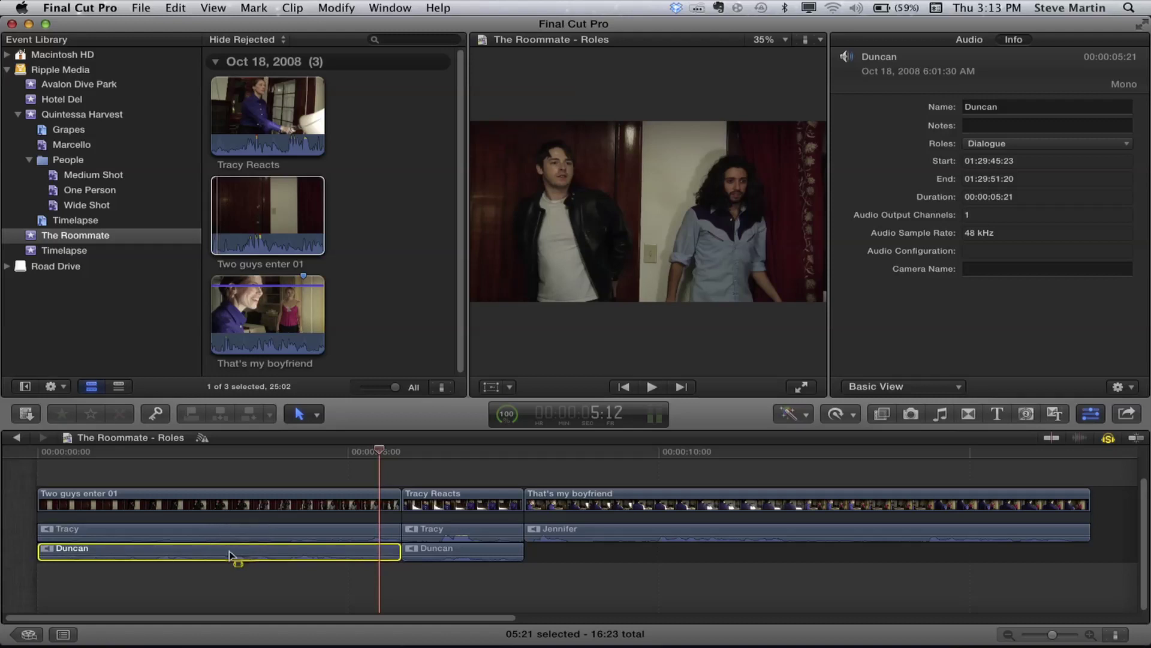
{"action": "left_click", "coordinate": [204, 539]}
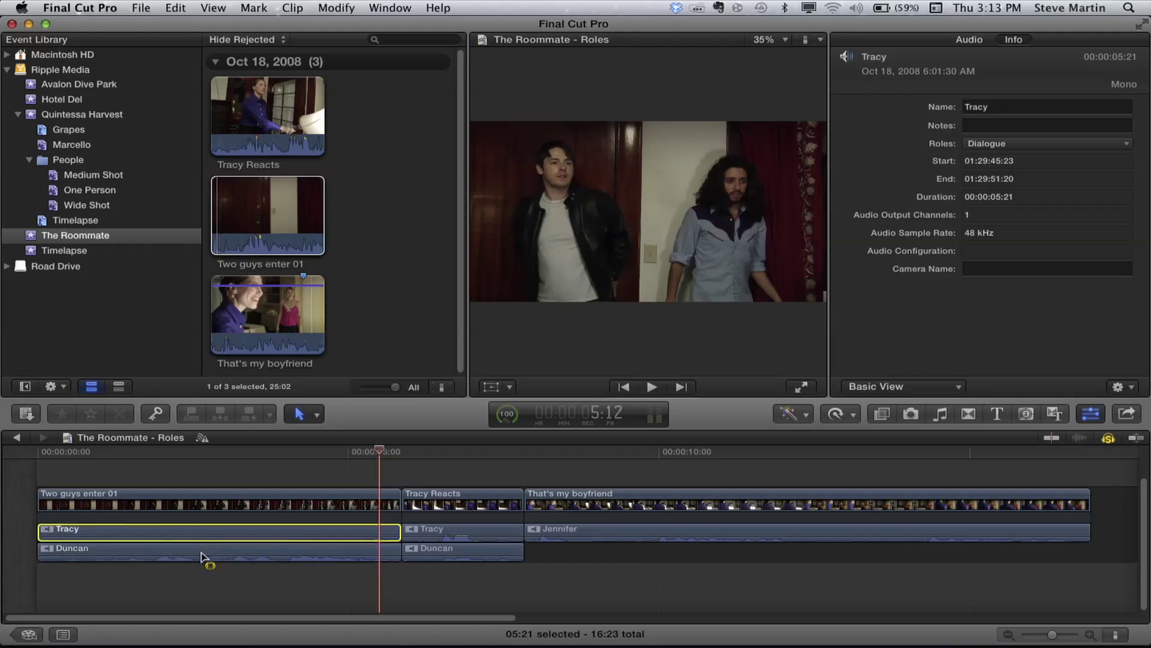
{"action": "left_click", "coordinate": [210, 552]}
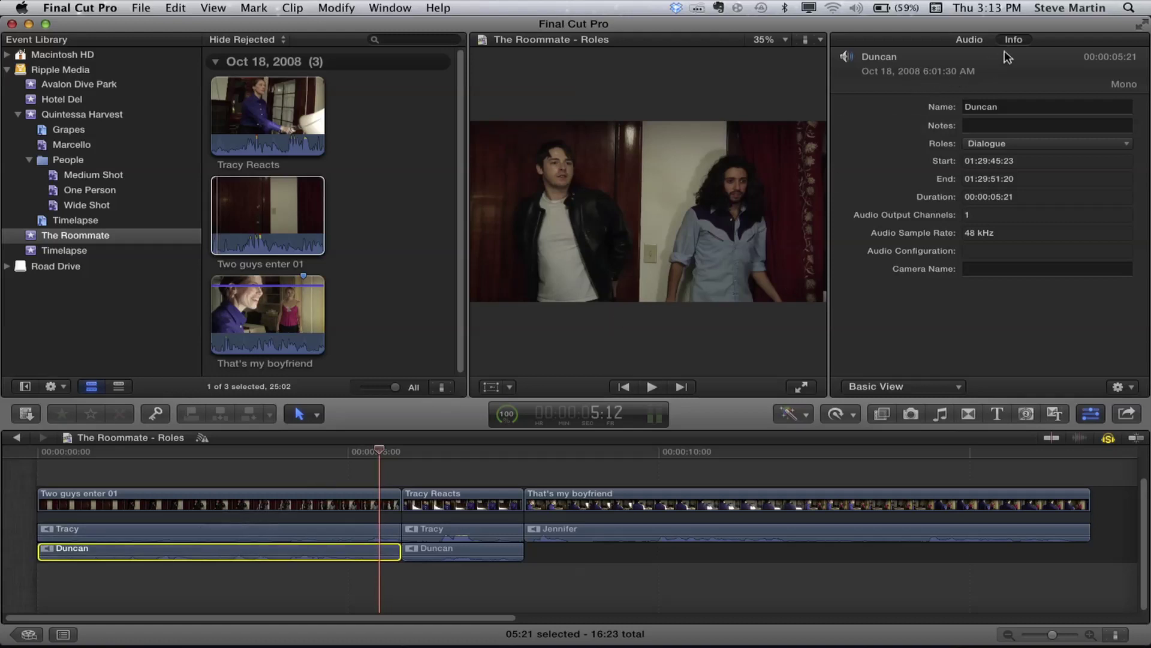
{"action": "left_click", "coordinate": [1000, 142]}
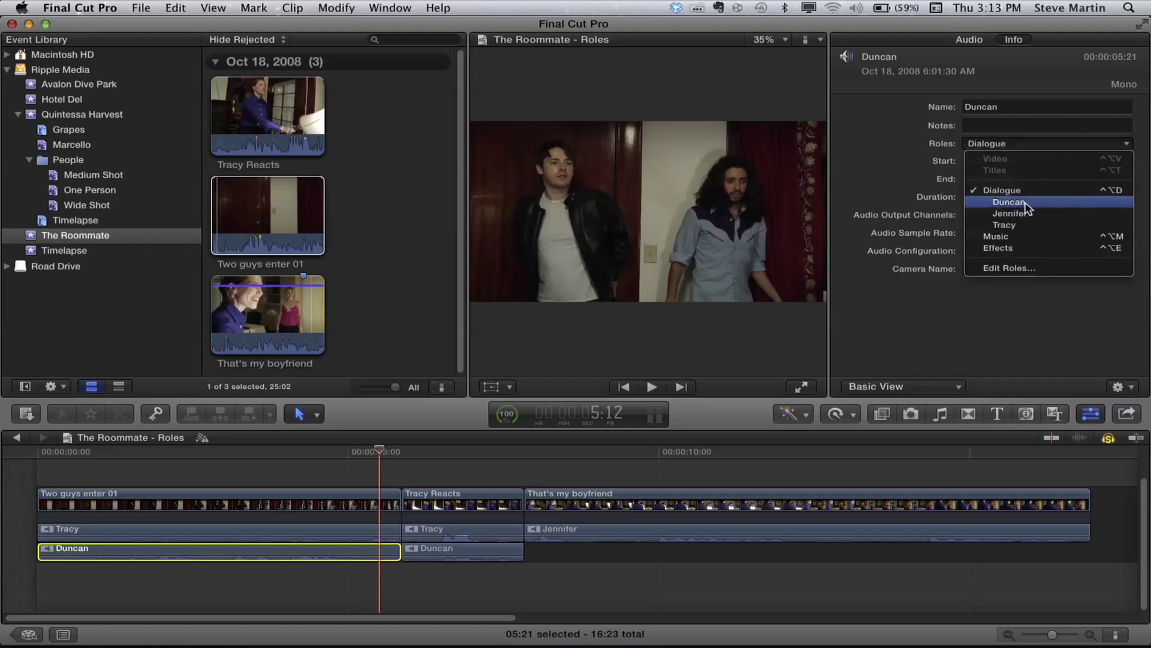
{"action": "key", "text": "Up"}
{"action": "key", "text": "Down"}
{"action": "key", "text": "Down"}
{"action": "key", "text": "Down"}
{"action": "left_click", "coordinate": [1036, 204]}
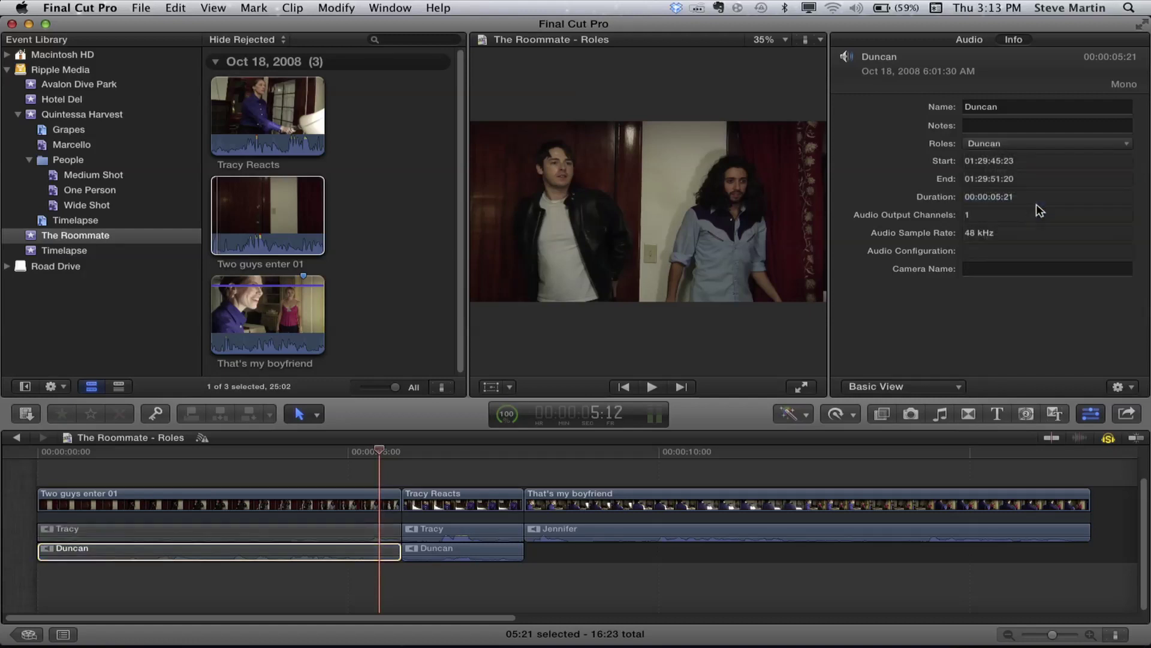
{"action": "left_click", "coordinate": [1008, 145]}
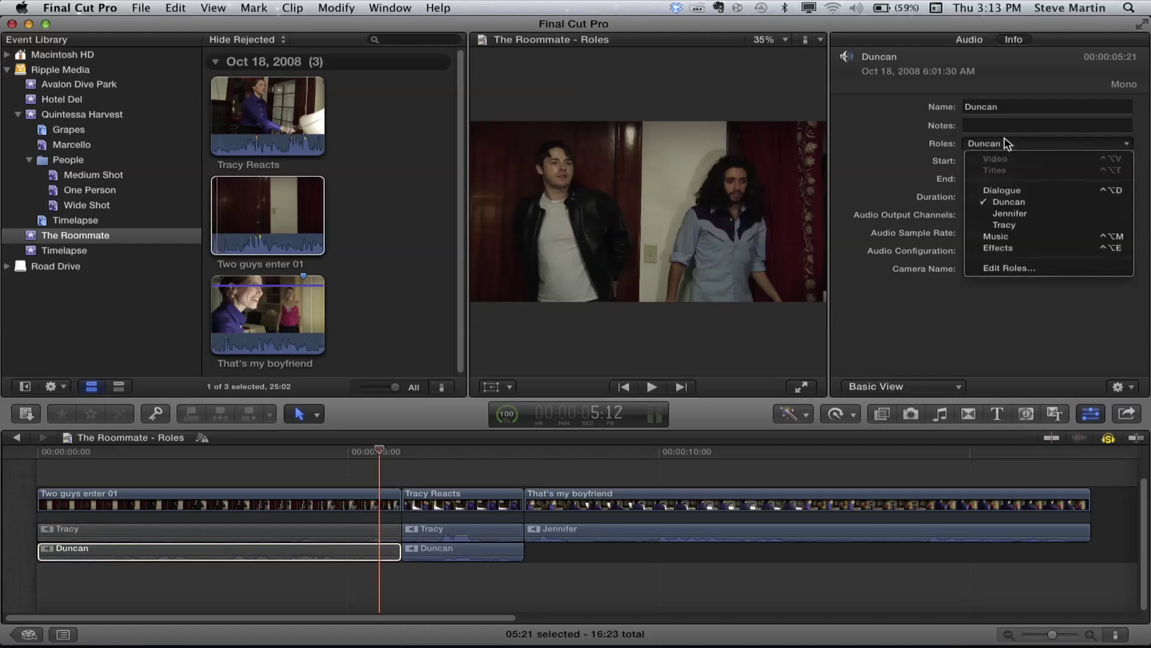
{"action": "left_click", "coordinate": [952, 139]}
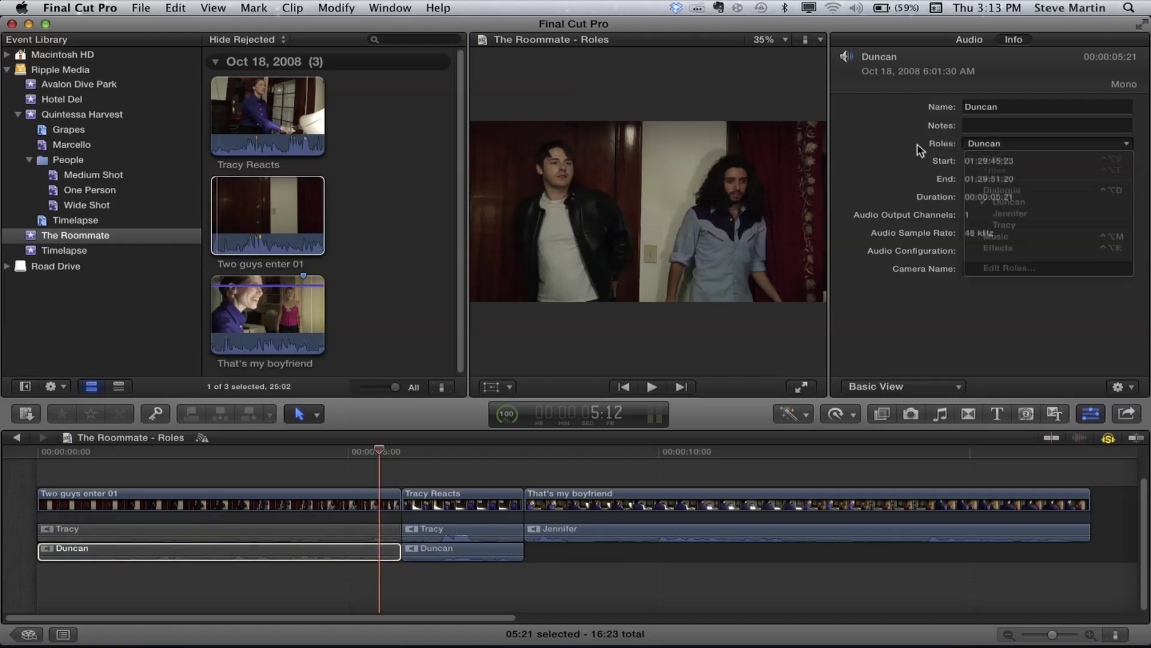
- Assign the Tracy subrole to the Tracy clip under Tracy Reacts
{"action": "mouse_move", "coordinate": [478, 530]}
{"action": "left_click", "coordinate": [471, 535]}
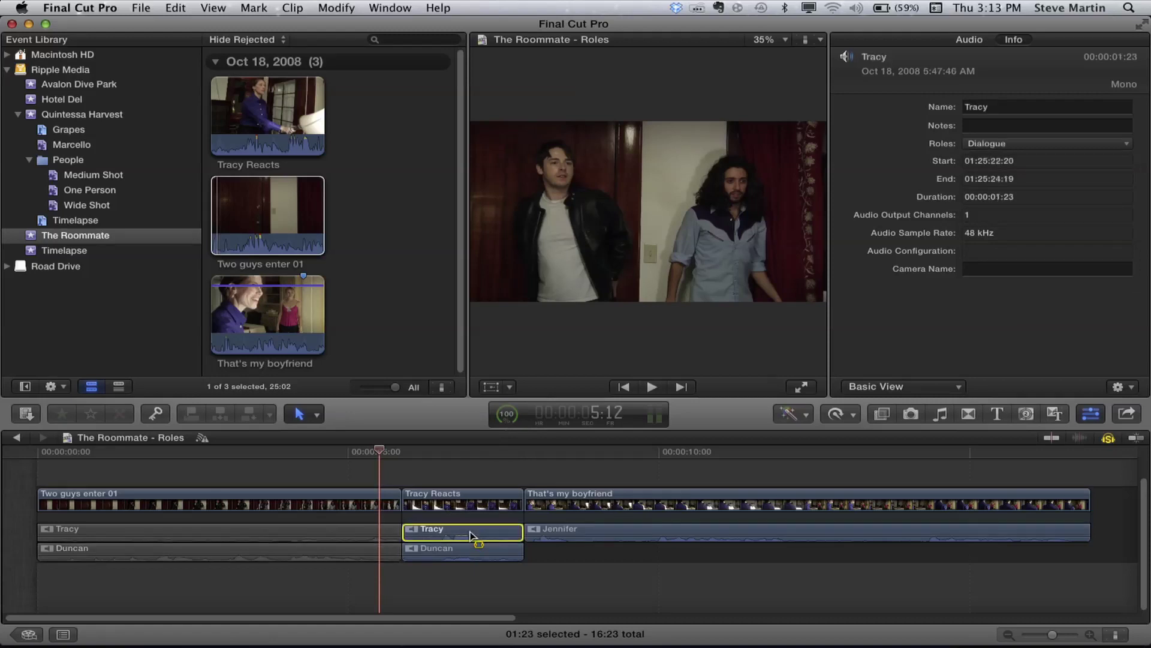
{"action": "left_click", "coordinate": [1021, 147]}
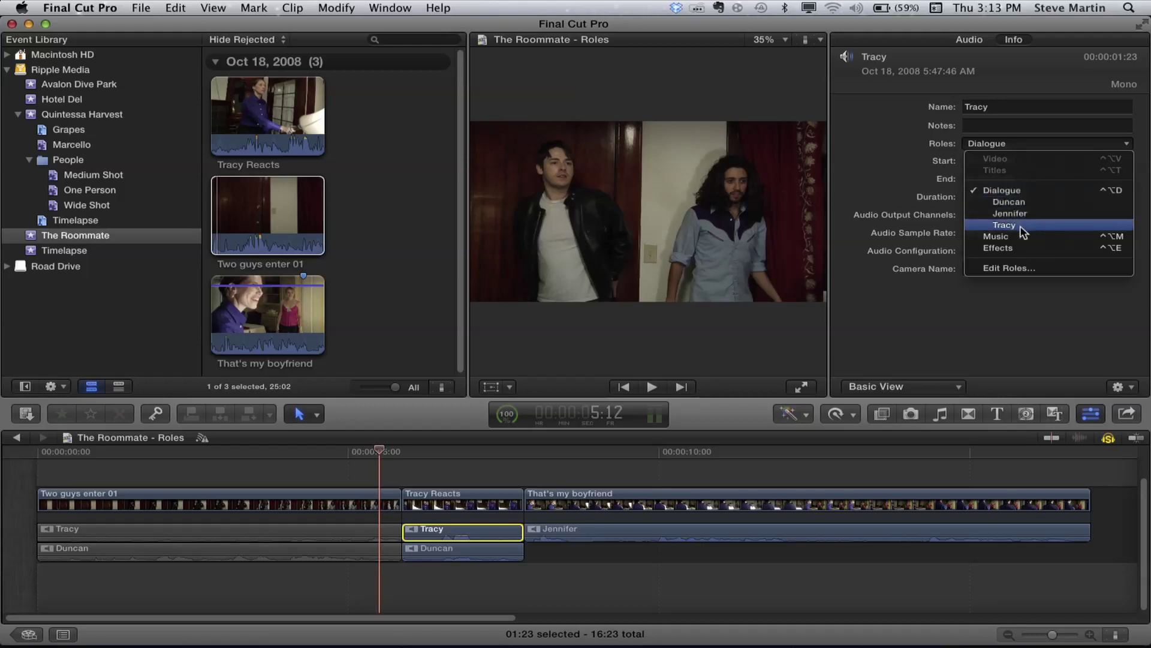
{"action": "left_click", "coordinate": [1005, 225]}
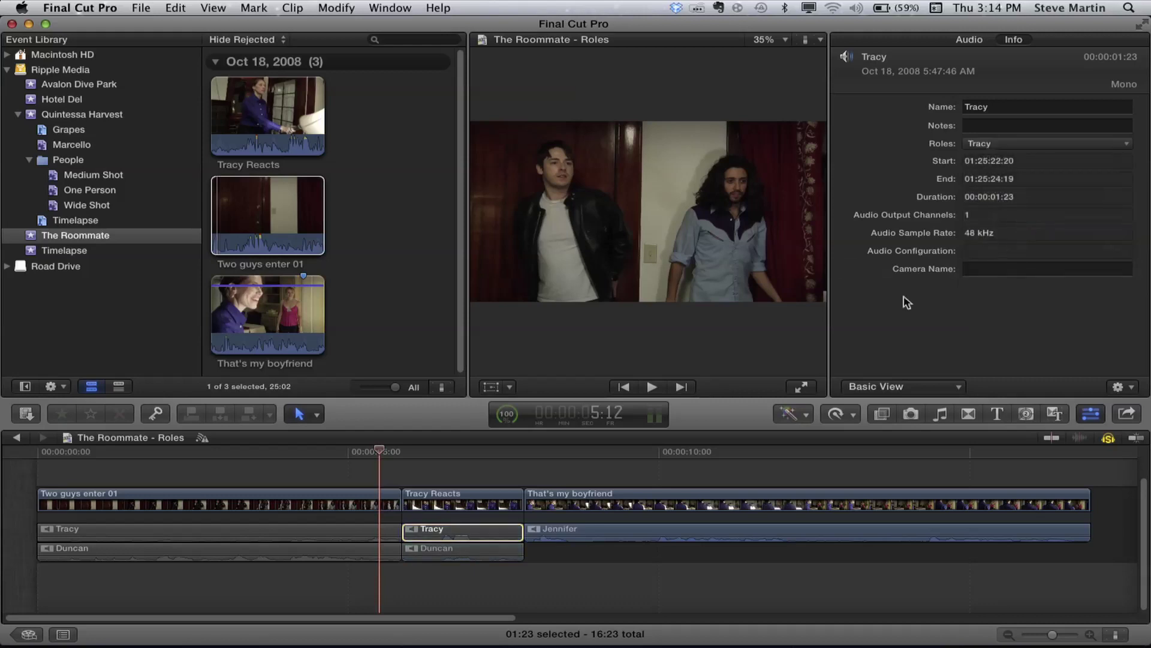
- Assign the Jennifer subrole to the Jennifer audio clip
{"action": "left_click", "coordinate": [667, 453]}
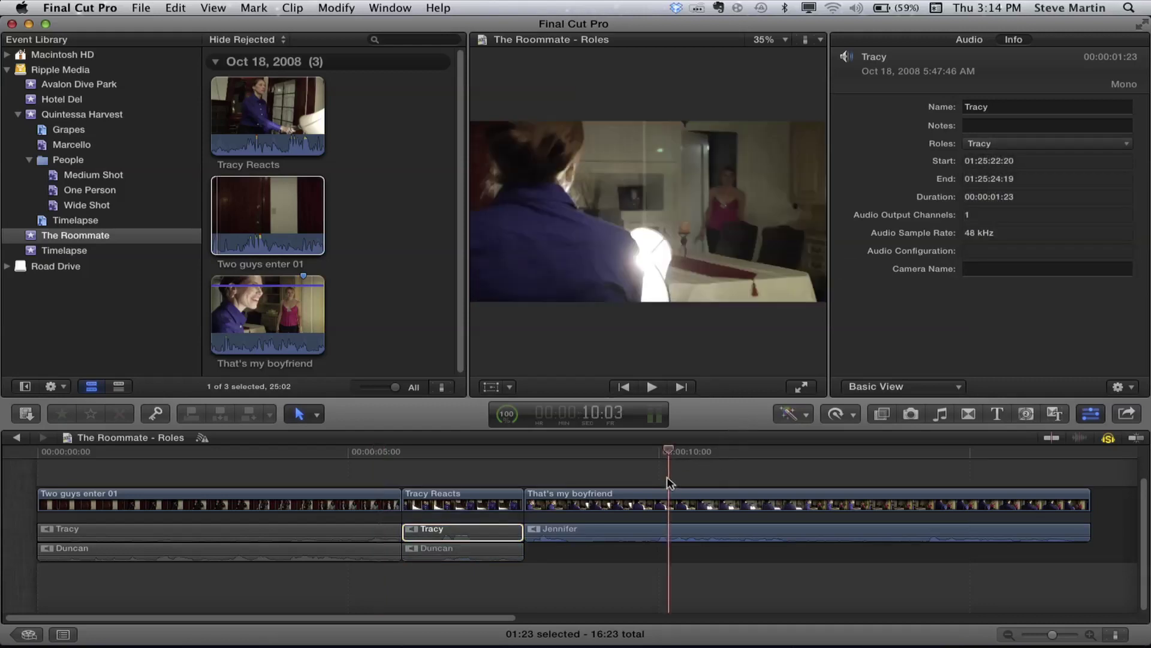
{"action": "left_click", "coordinate": [672, 533]}
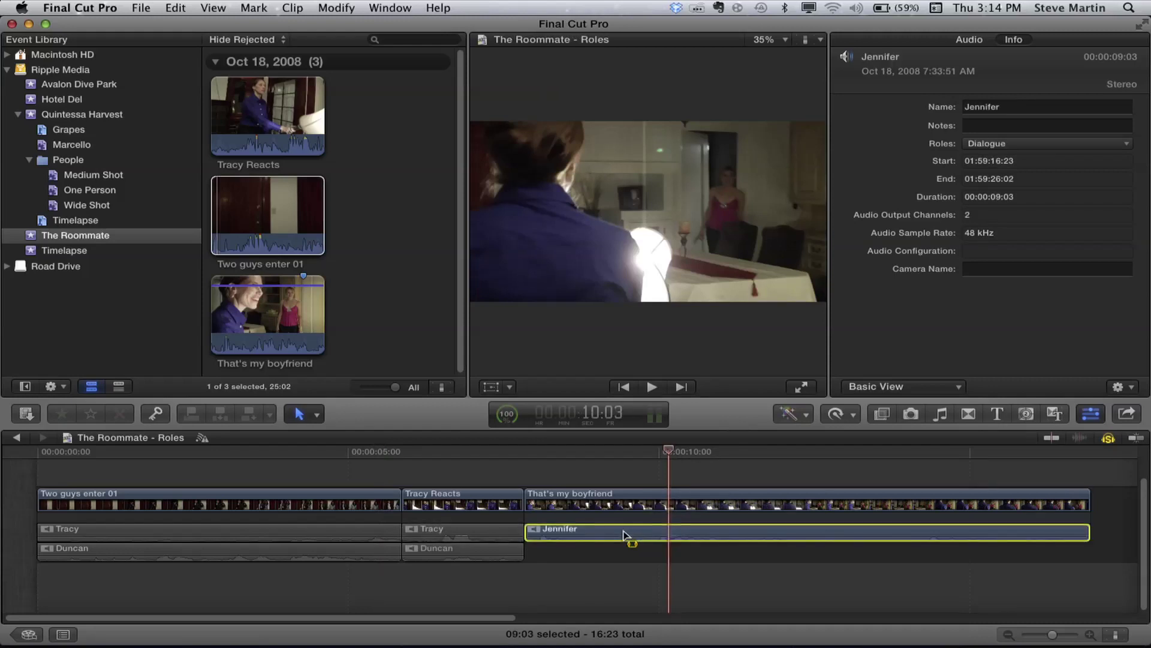
{"action": "left_click", "coordinate": [986, 144]}
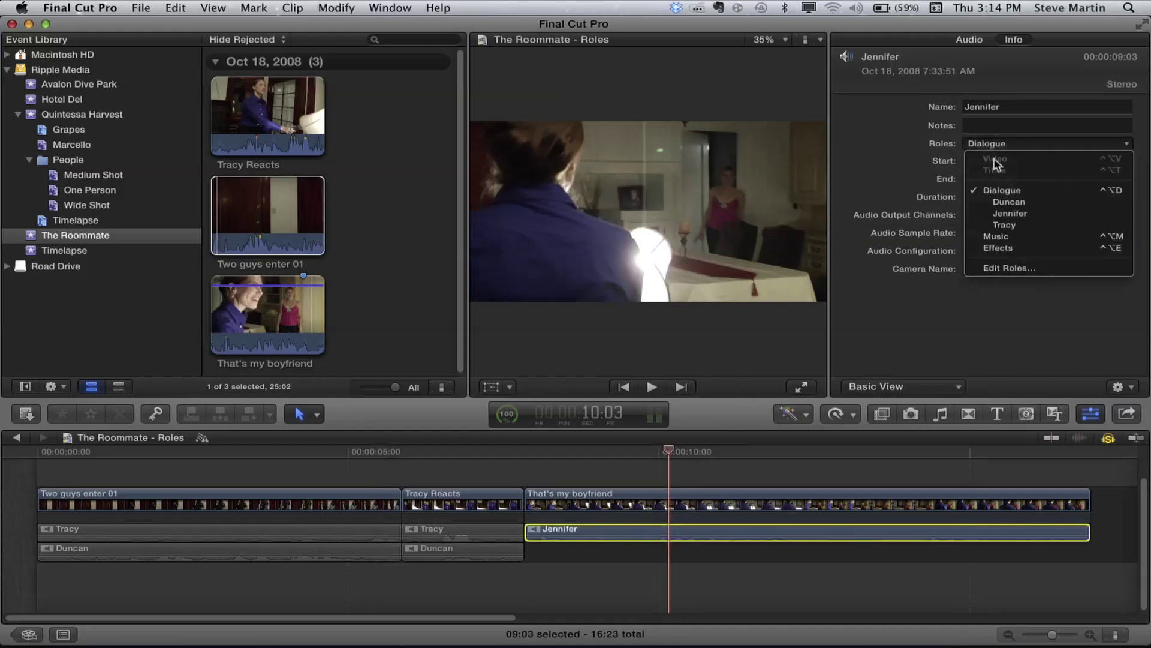
{"action": "left_click", "coordinate": [1007, 214]}
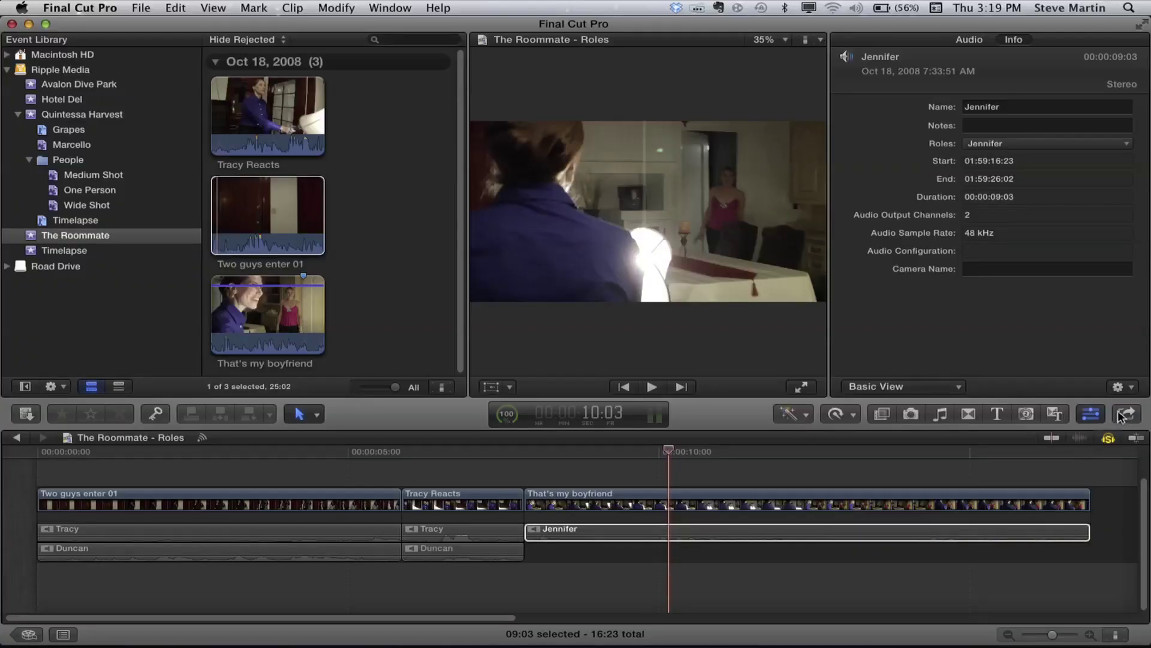
- Start a Master File export with Audio Only format and audio roles as separate files
{"action": "left_click", "coordinate": [1126, 414]}
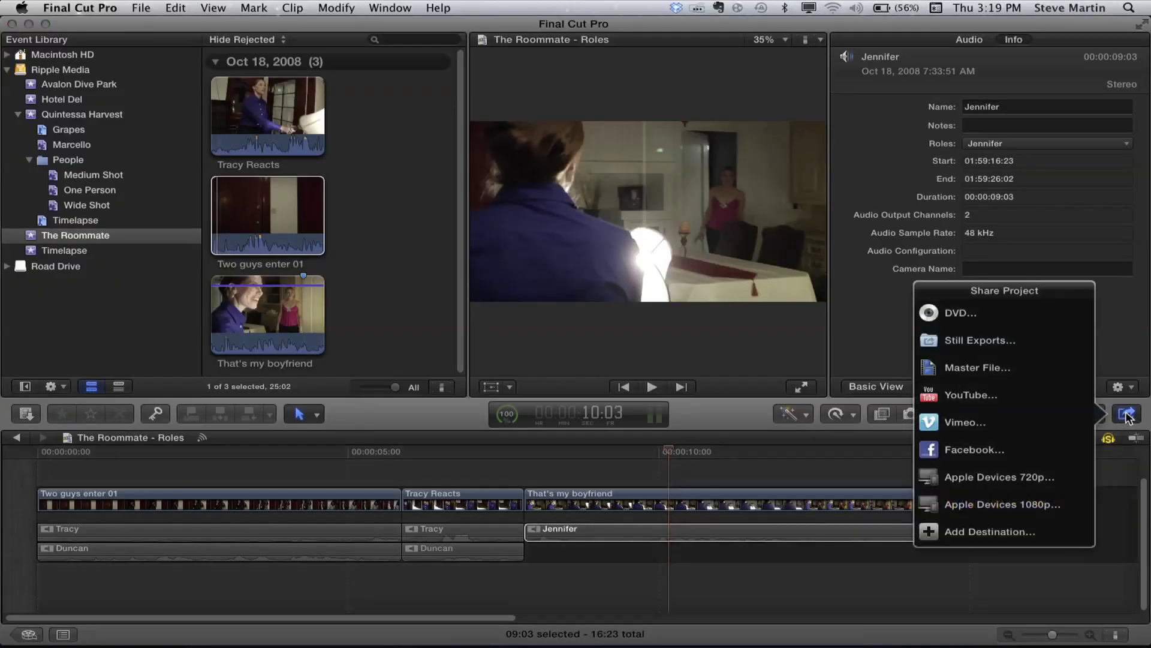
{"action": "left_click", "coordinate": [1029, 365]}
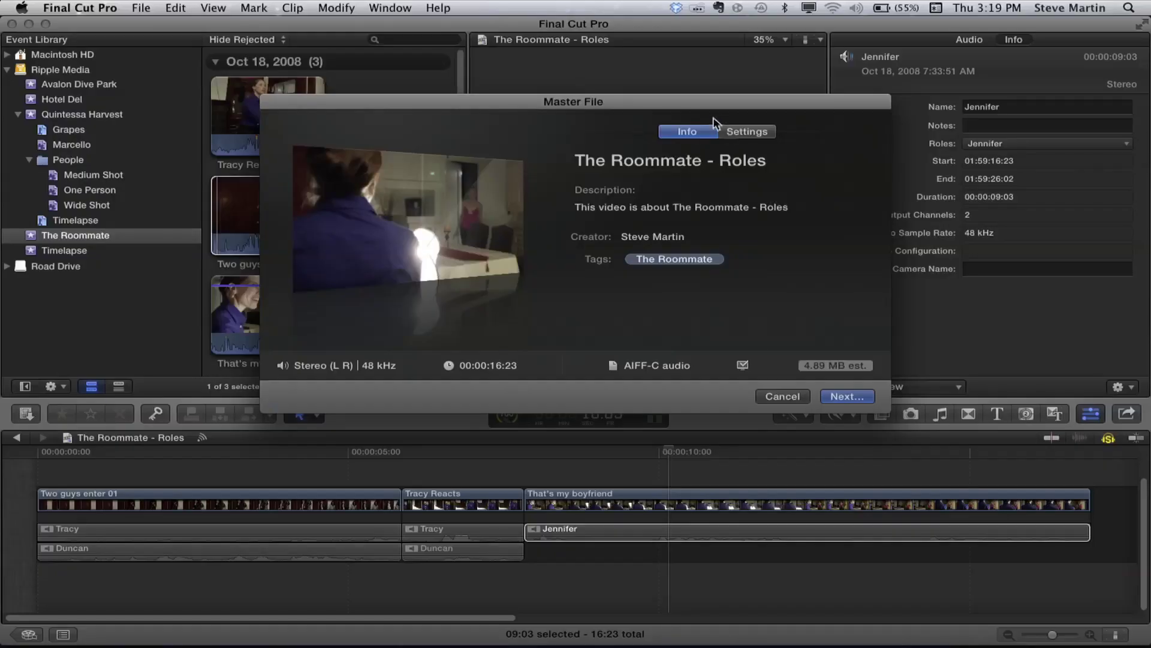
{"action": "left_click", "coordinate": [745, 132]}
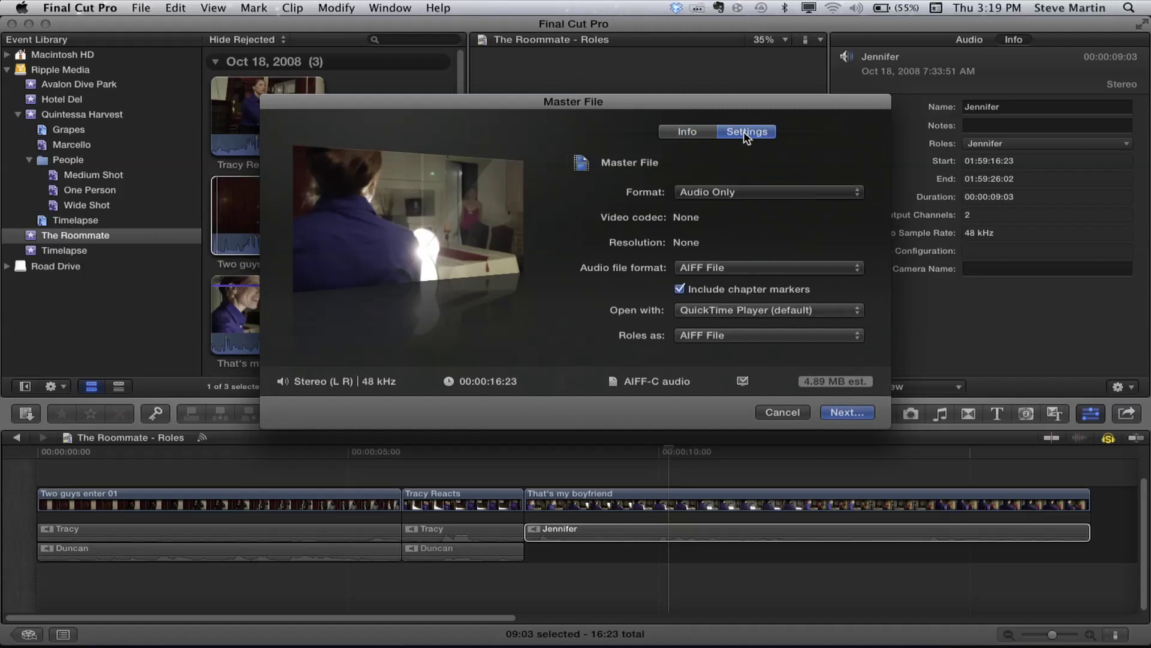
{"action": "left_click", "coordinate": [725, 193]}
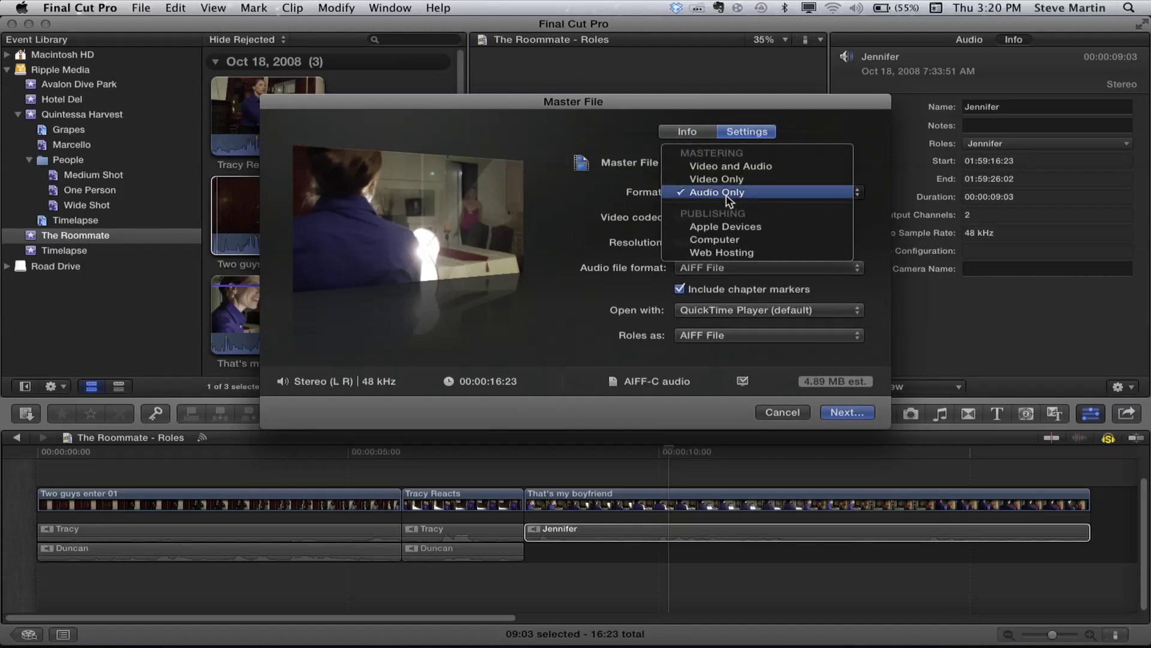
{"action": "left_click", "coordinate": [658, 231]}
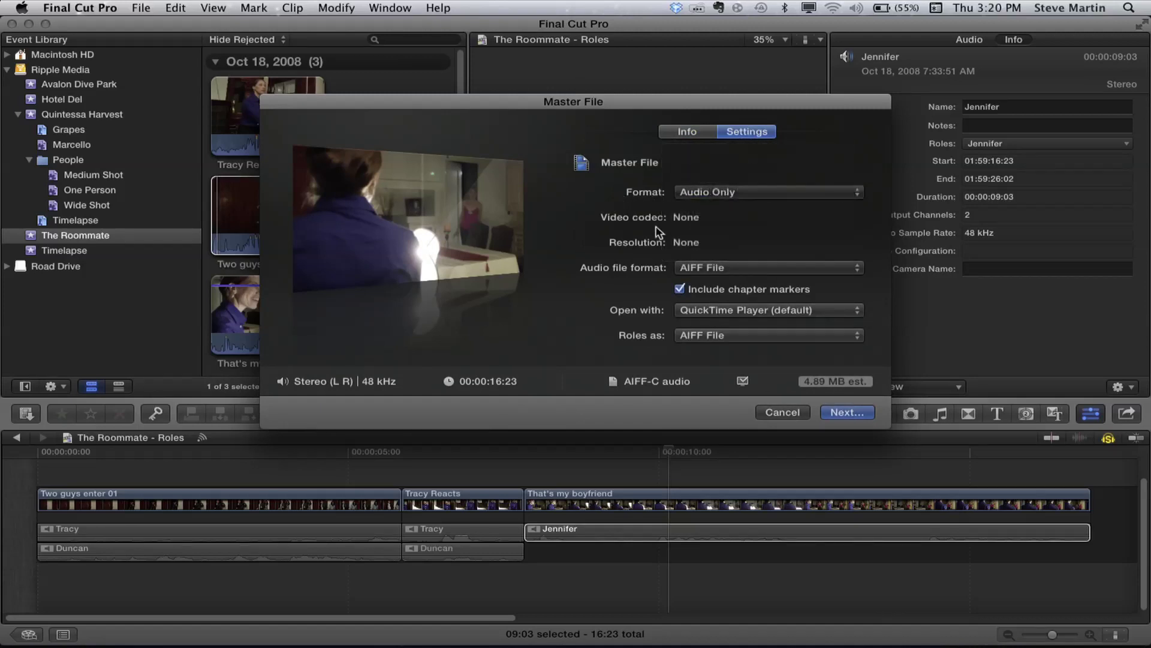
{"action": "left_click", "coordinate": [735, 340]}
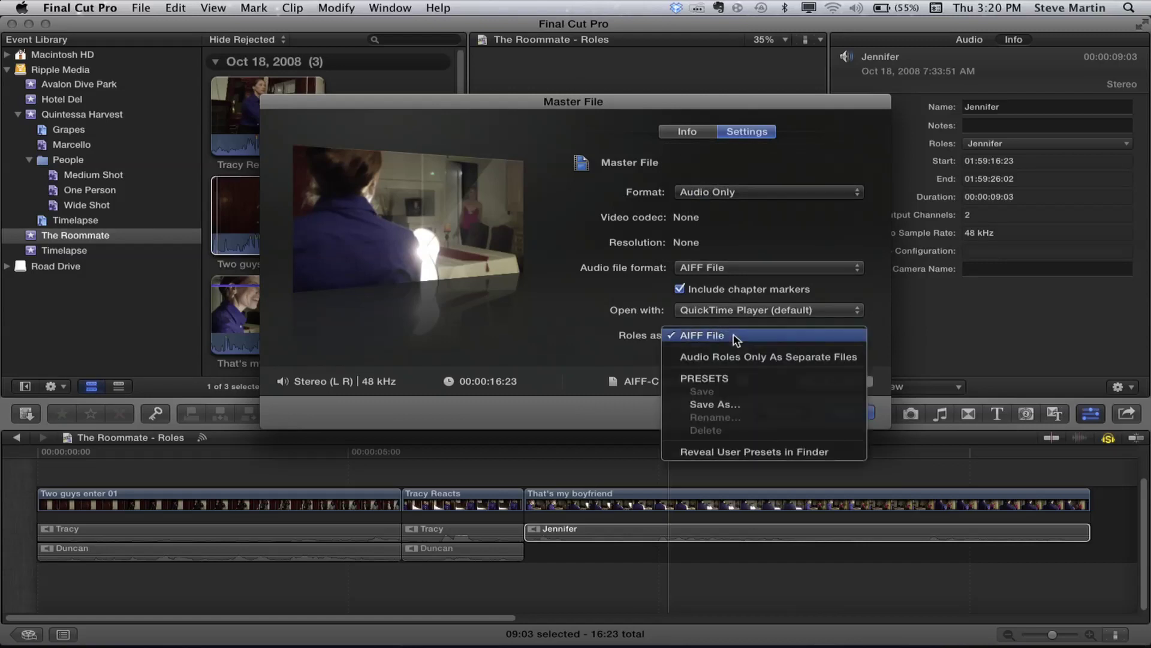
{"action": "left_click", "coordinate": [801, 355]}
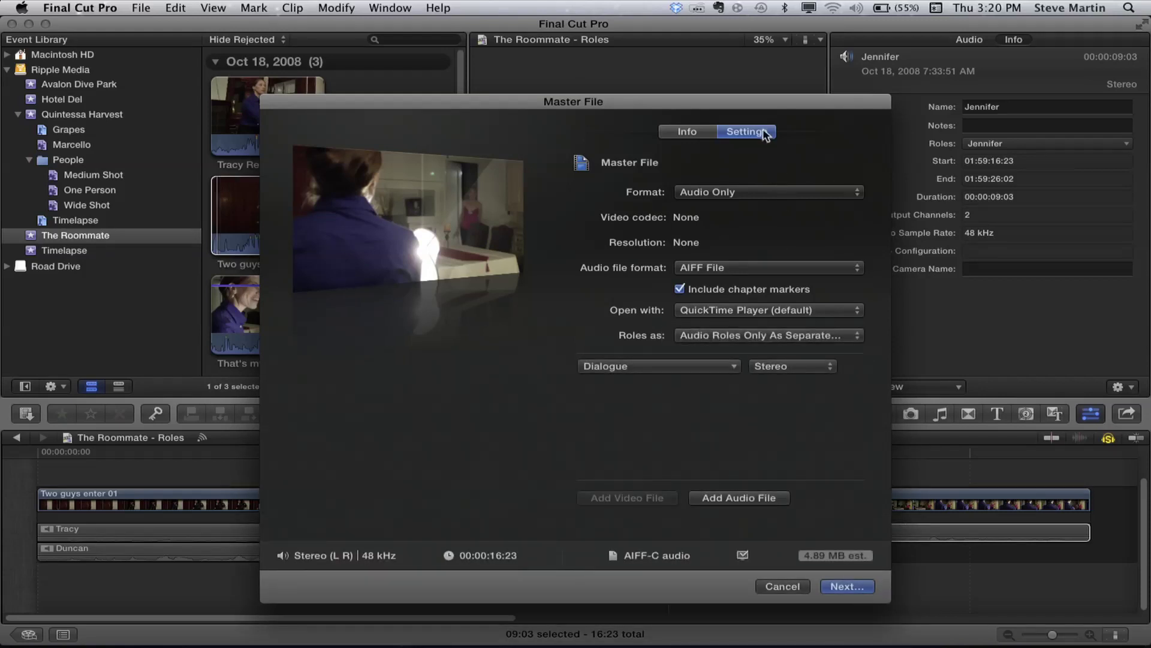
- Add a second export file for the Duncan role set to Mono
{"action": "left_click_drag", "start_coordinate": [761, 102], "coordinate": [817, 25]}
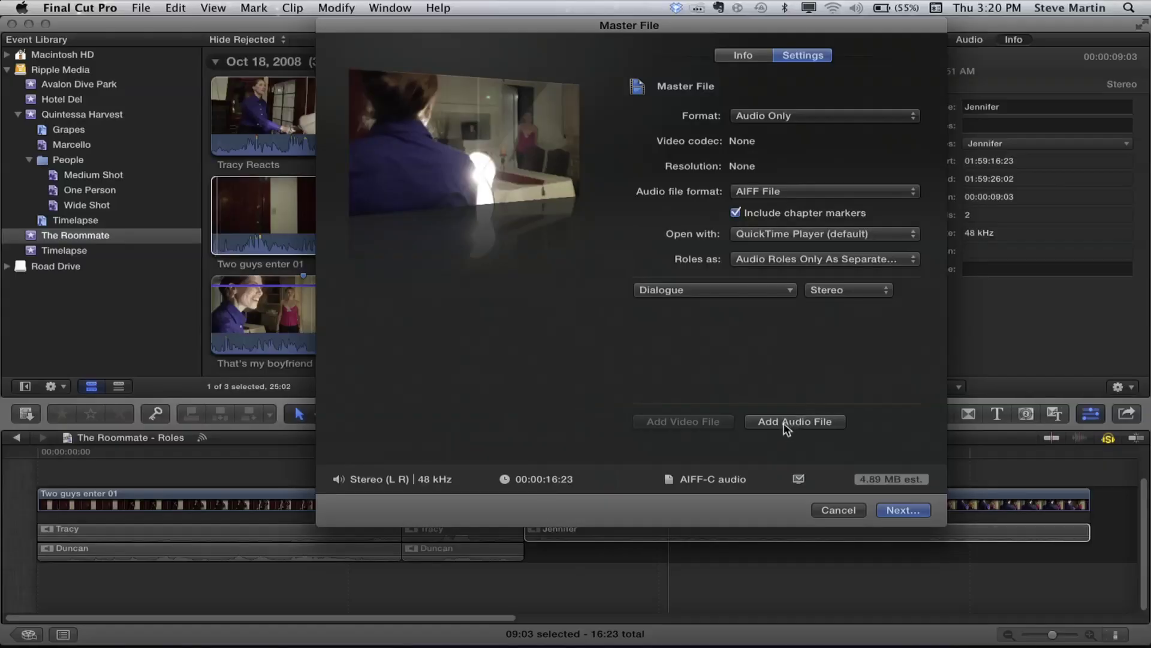
{"action": "left_click", "coordinate": [781, 423]}
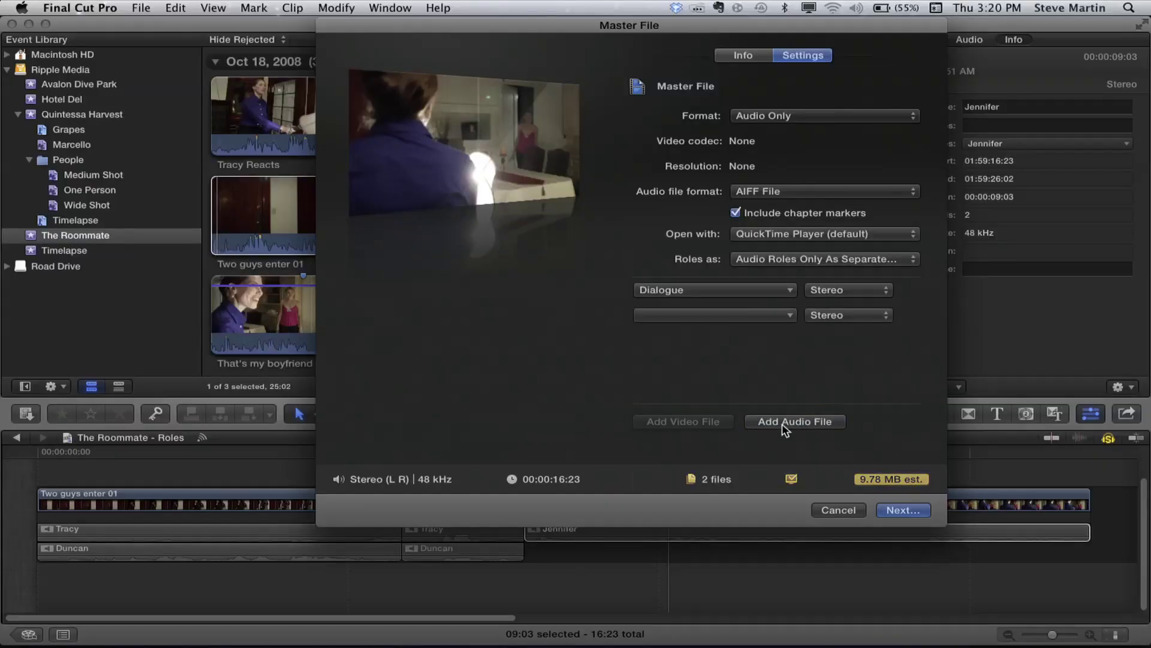
{"action": "left_click", "coordinate": [749, 316]}
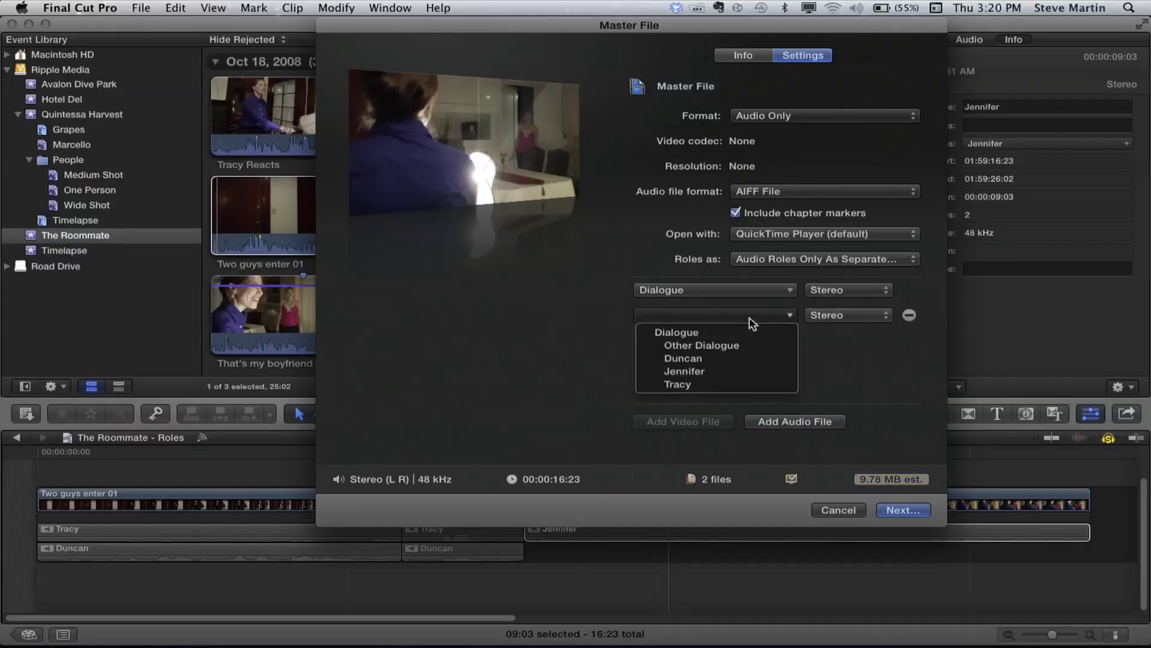
{"action": "left_click", "coordinate": [739, 357]}
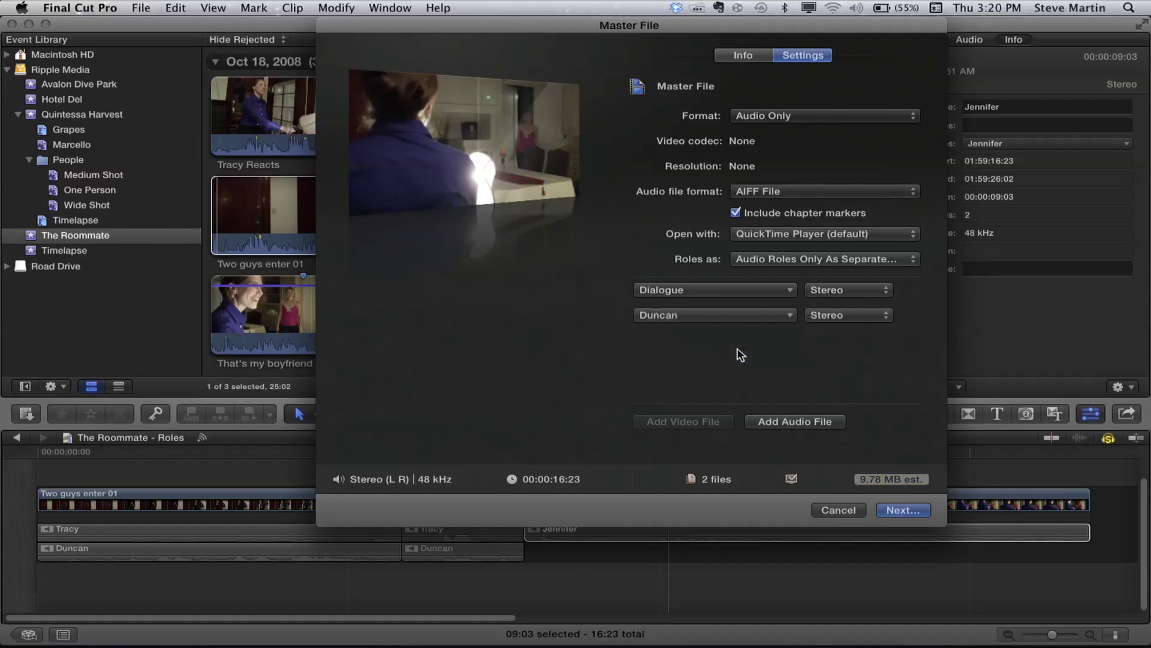
{"action": "left_click", "coordinate": [852, 321]}
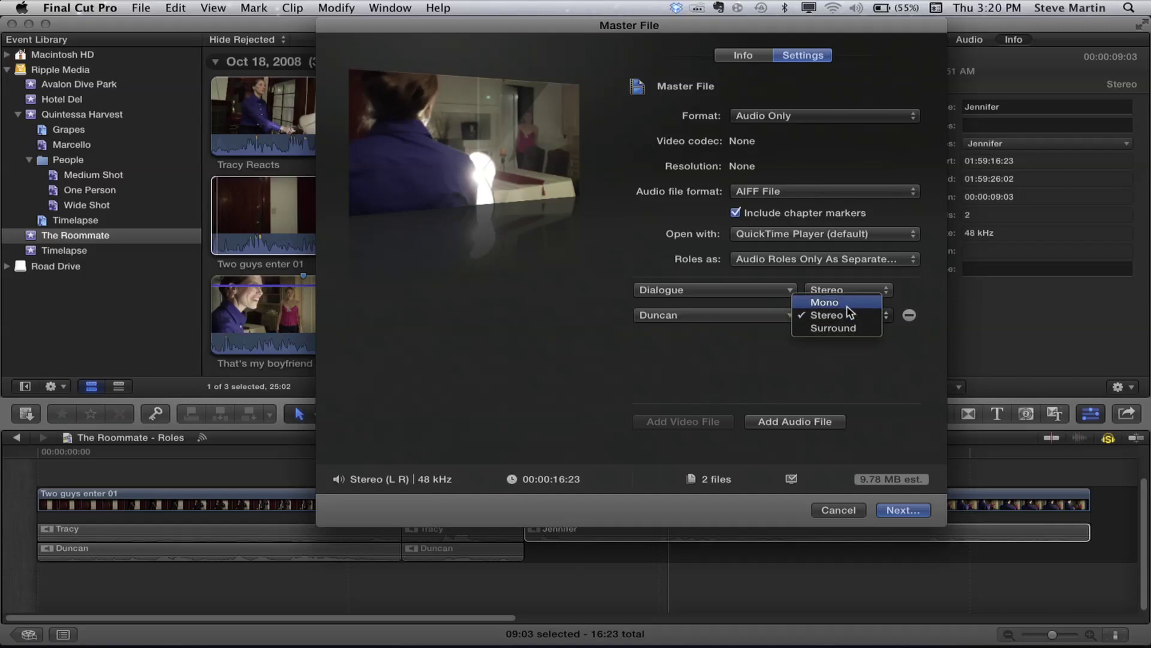
{"action": "left_click", "coordinate": [848, 308]}
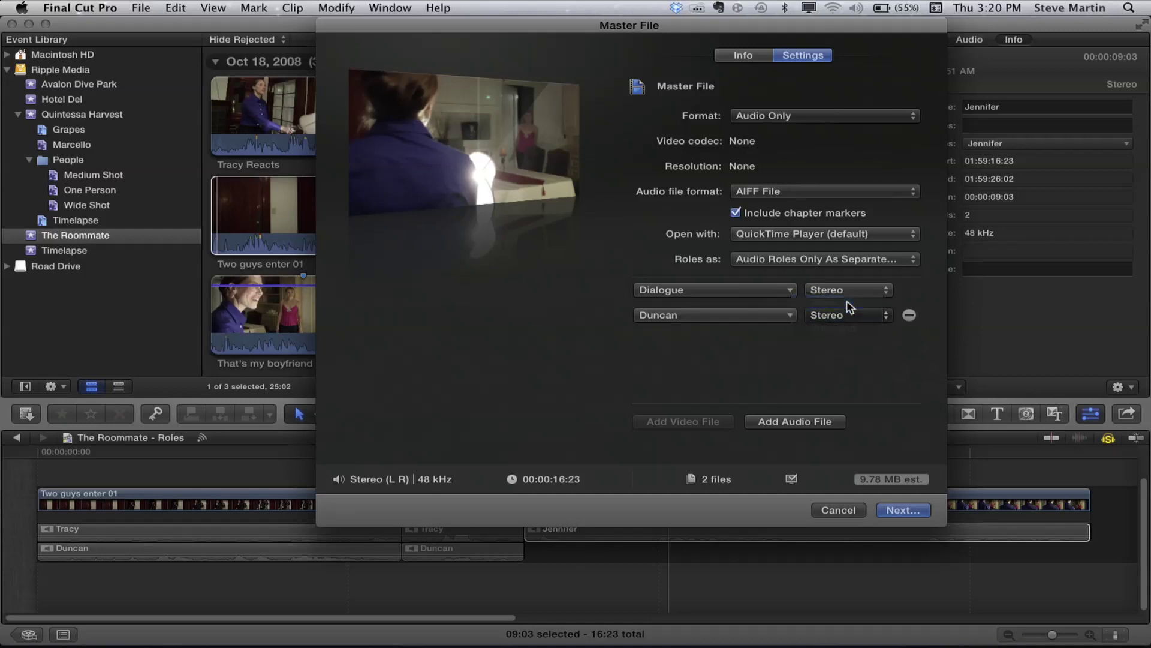
- Add Jennifer and Tracy role files to the export, both set to Mono
{"action": "left_click", "coordinate": [811, 423]}
{"action": "left_click", "coordinate": [753, 340]}
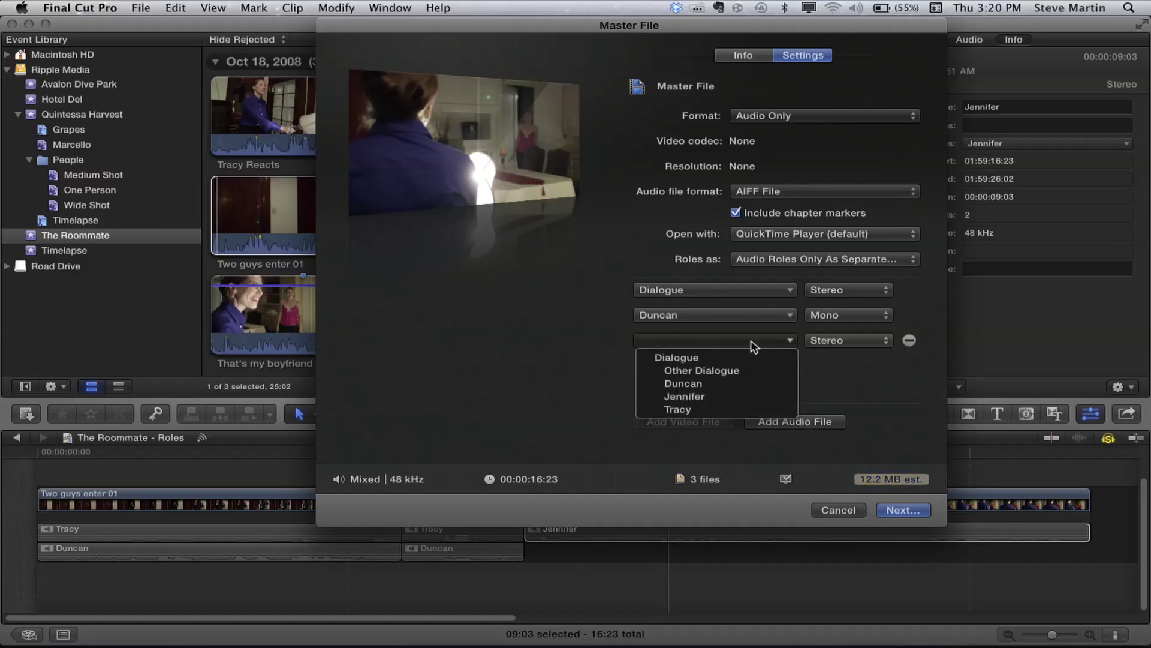
{"action": "left_click", "coordinate": [744, 397]}
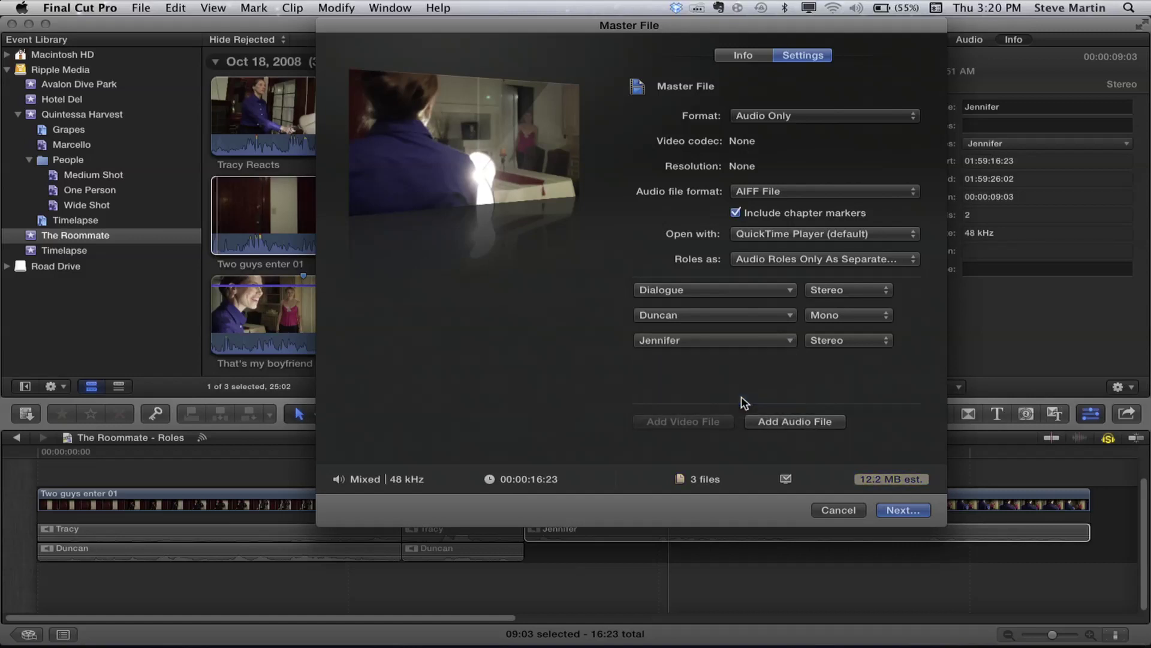
{"action": "left_click", "coordinate": [847, 341]}
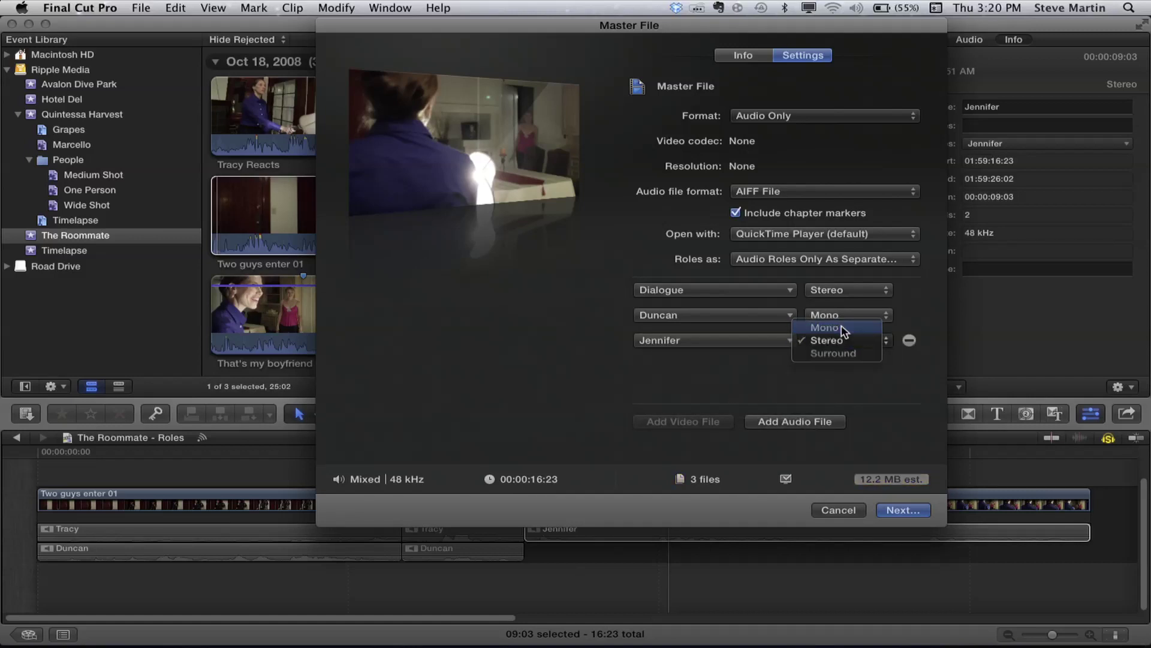
{"action": "left_click", "coordinate": [838, 330]}
{"action": "left_click", "coordinate": [788, 423]}
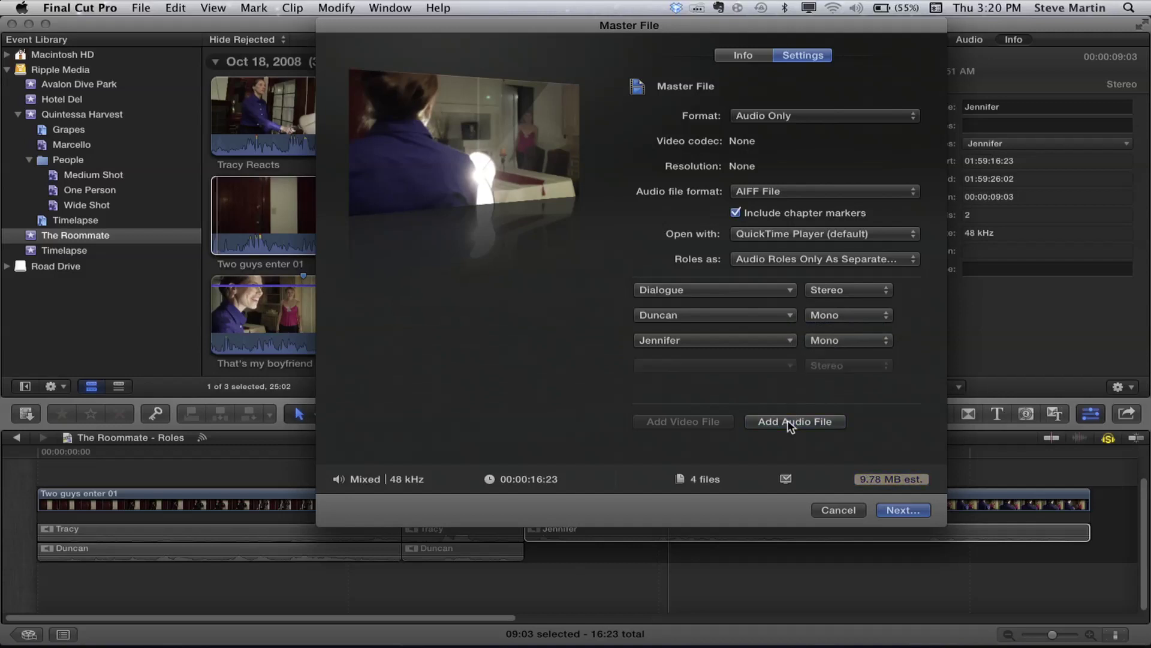
{"action": "left_click", "coordinate": [694, 367]}
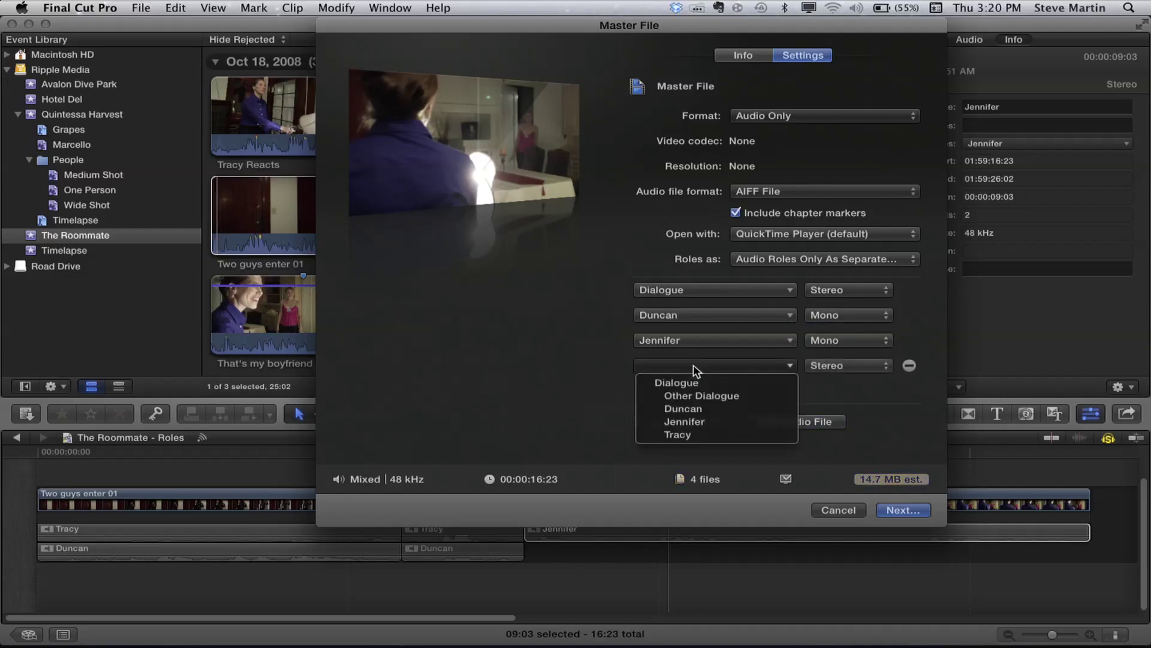
{"action": "left_click", "coordinate": [677, 433]}
{"action": "left_click", "coordinate": [831, 369]}
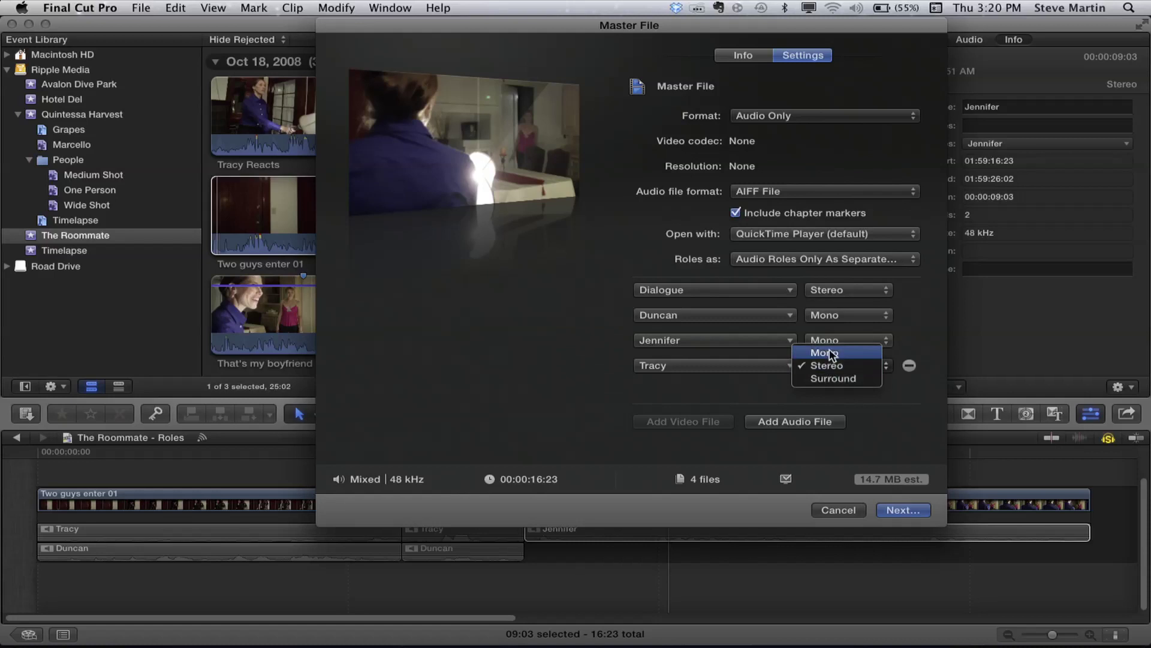
{"action": "left_click", "coordinate": [831, 353]}
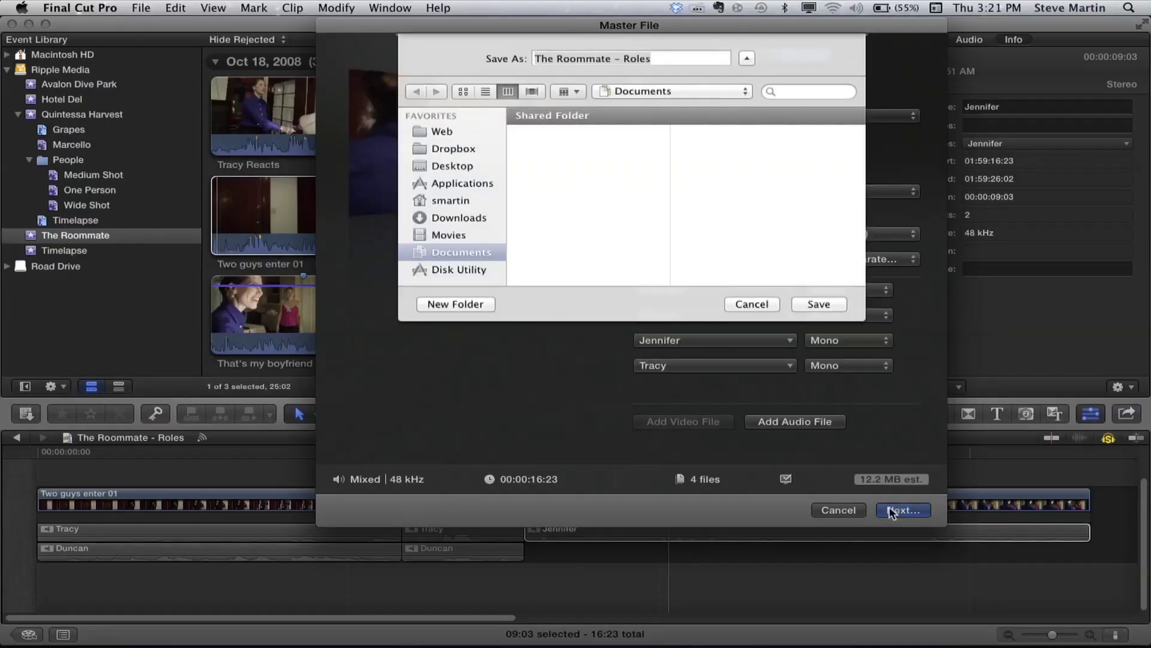
- Create a new folder named 'Audio Stems' on the Desktop
{"action": "key", "text": "super+shift+d"}
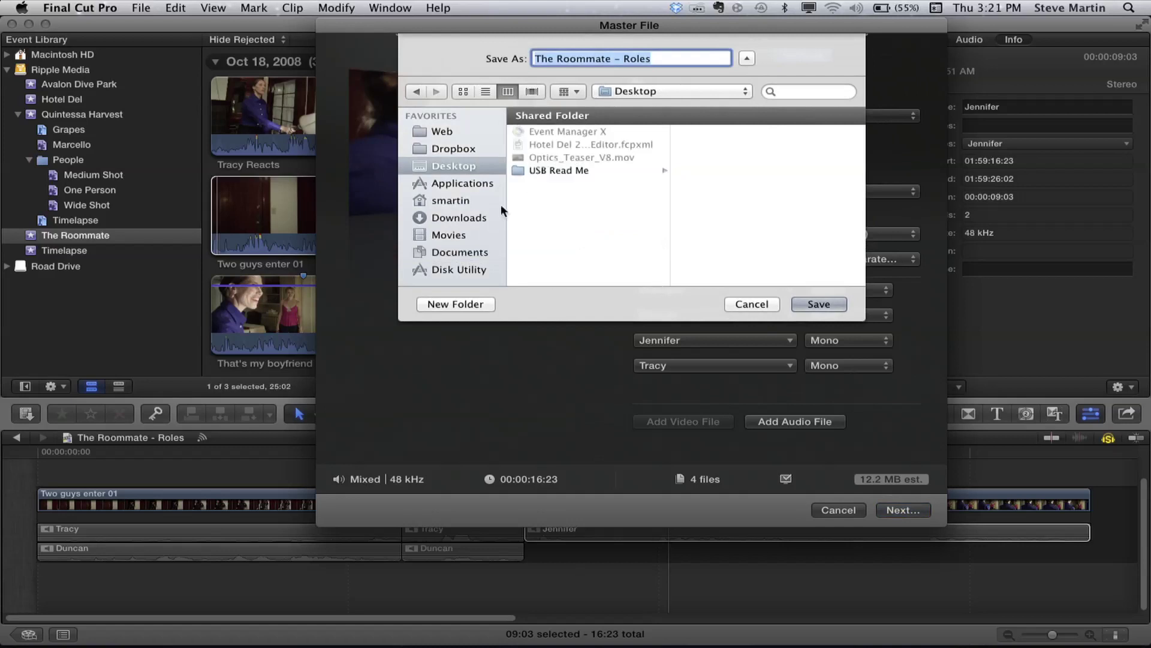
{"action": "left_click", "coordinate": [454, 303]}
{"action": "type", "text": "e"}
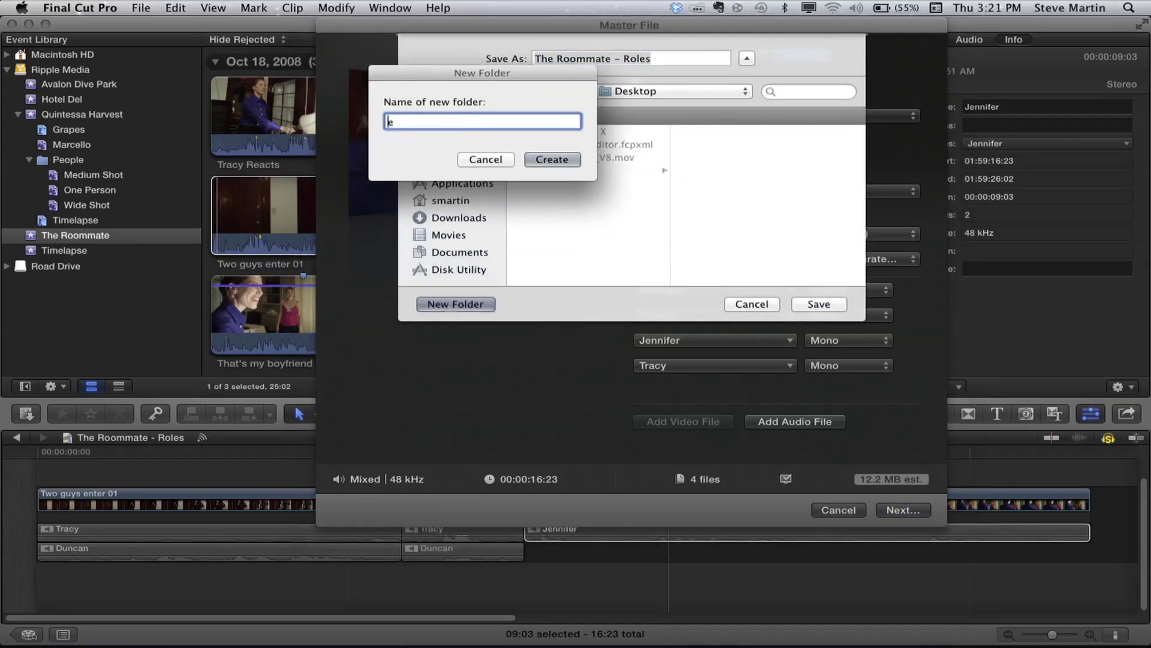
{"action": "key", "text": "BackSpace"}
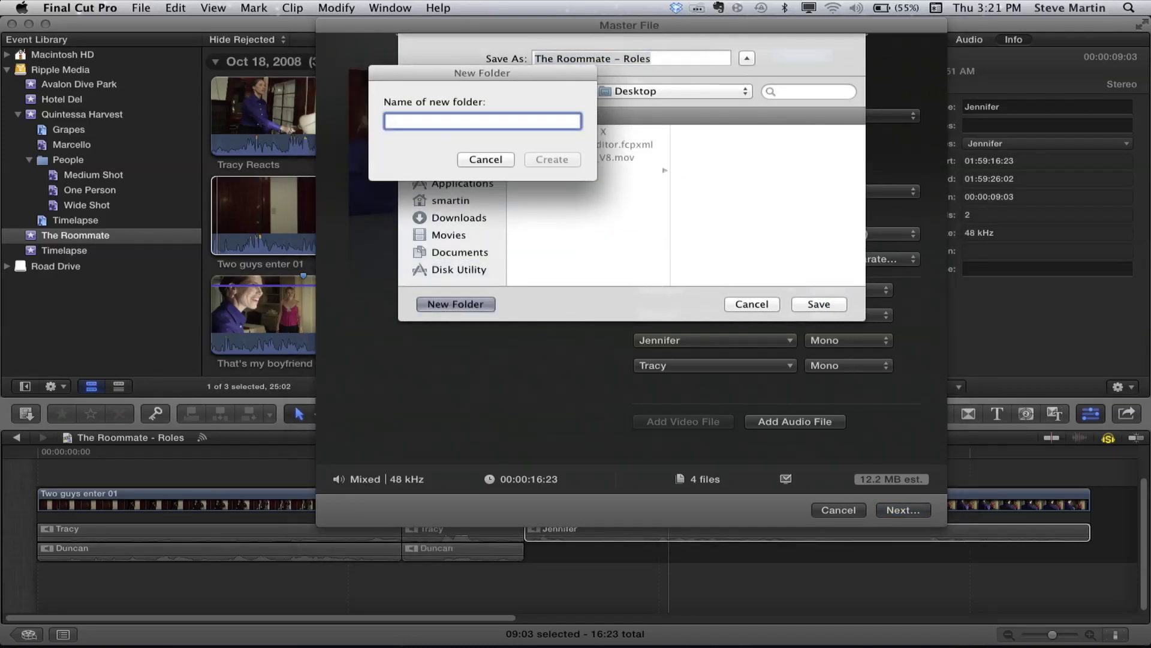
{"action": "type", "text": "S"}
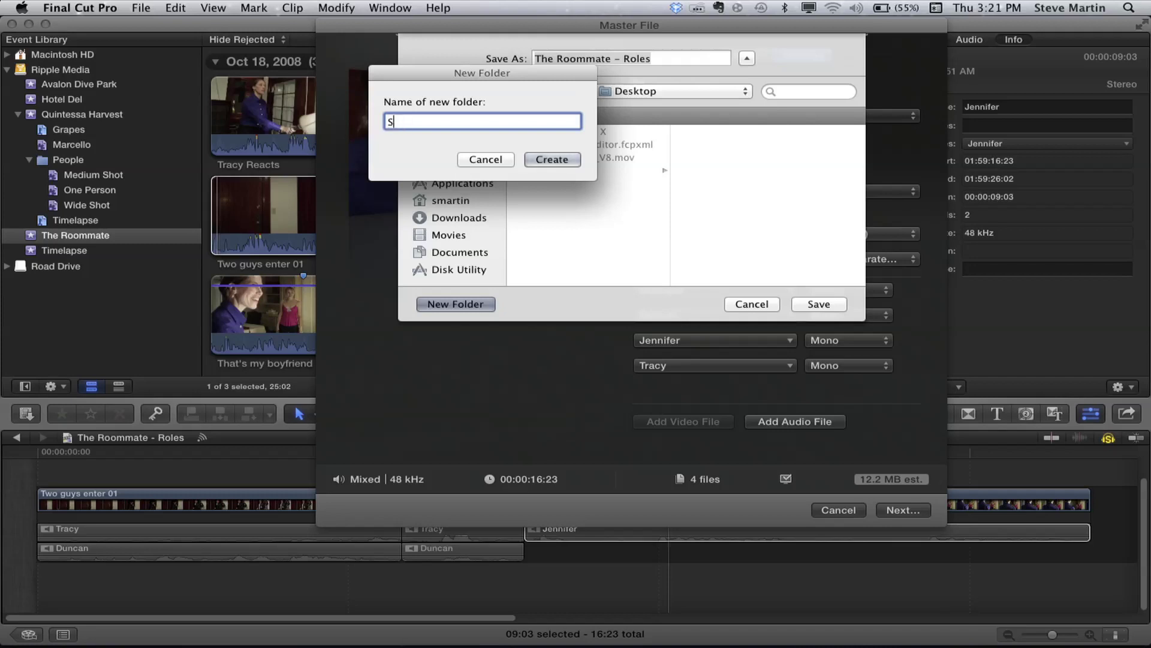
{"action": "type", "text": "tems"}
{"action": "left_click", "coordinate": [387, 121]}
{"action": "type", "text": "Audio"}
{"action": "left_click", "coordinate": [552, 159]}
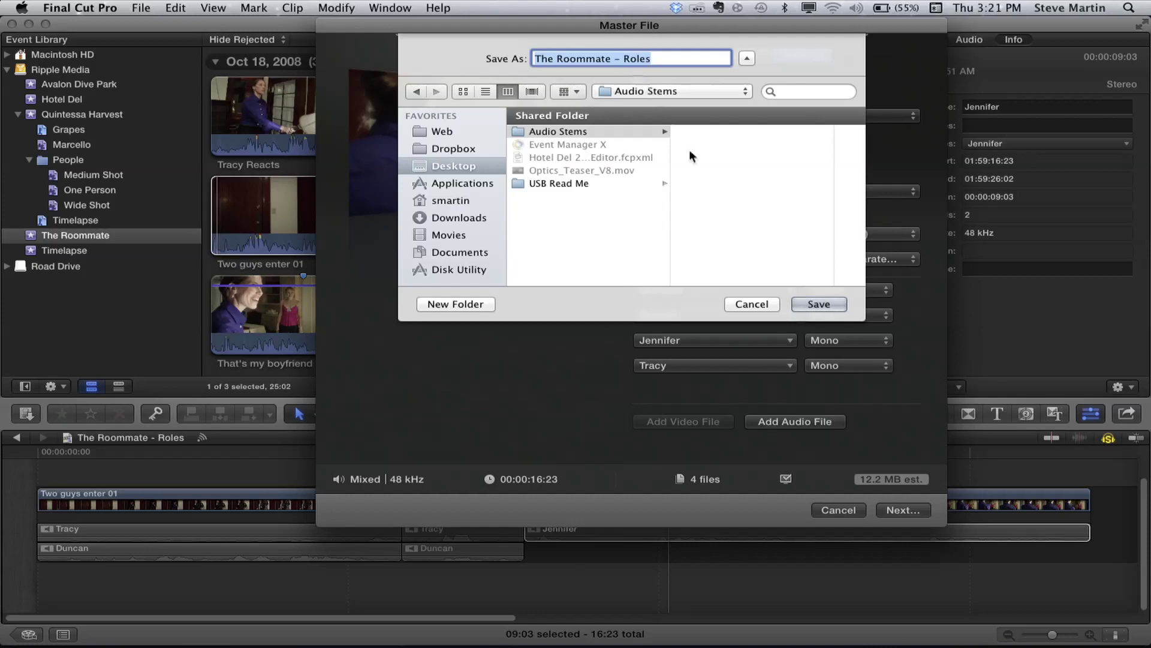
- Save the export into Audio Stems and spread out the opened stem players
{"action": "left_click", "coordinate": [821, 306]}
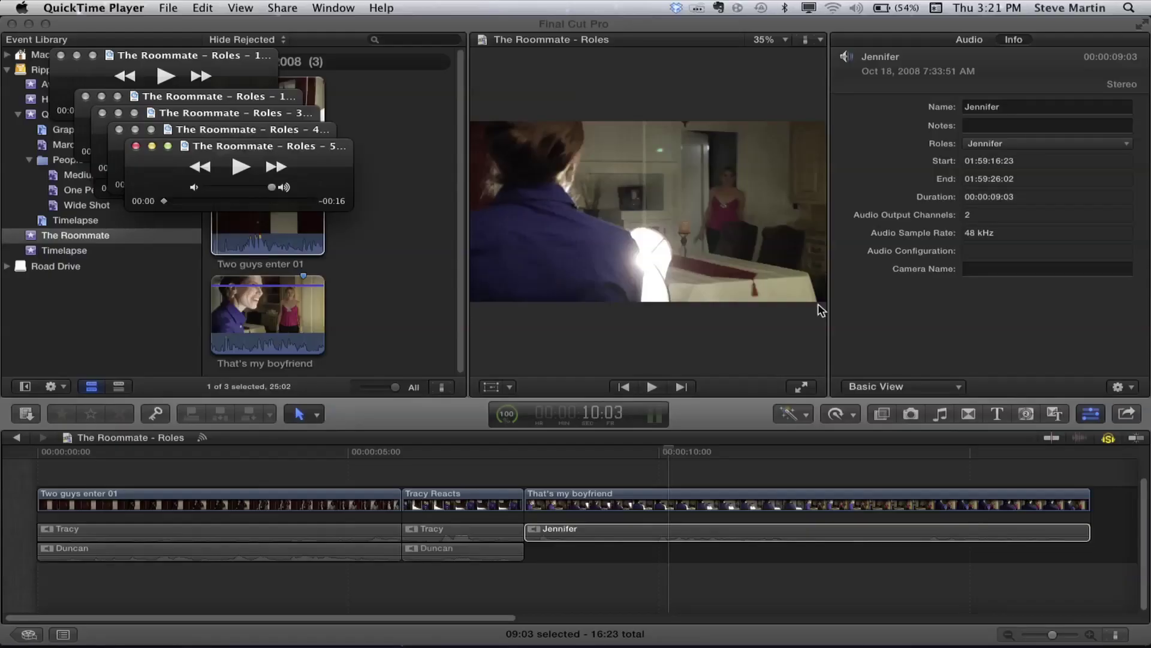
{"action": "left_click_drag", "start_coordinate": [322, 155], "coordinate": [453, 214]}
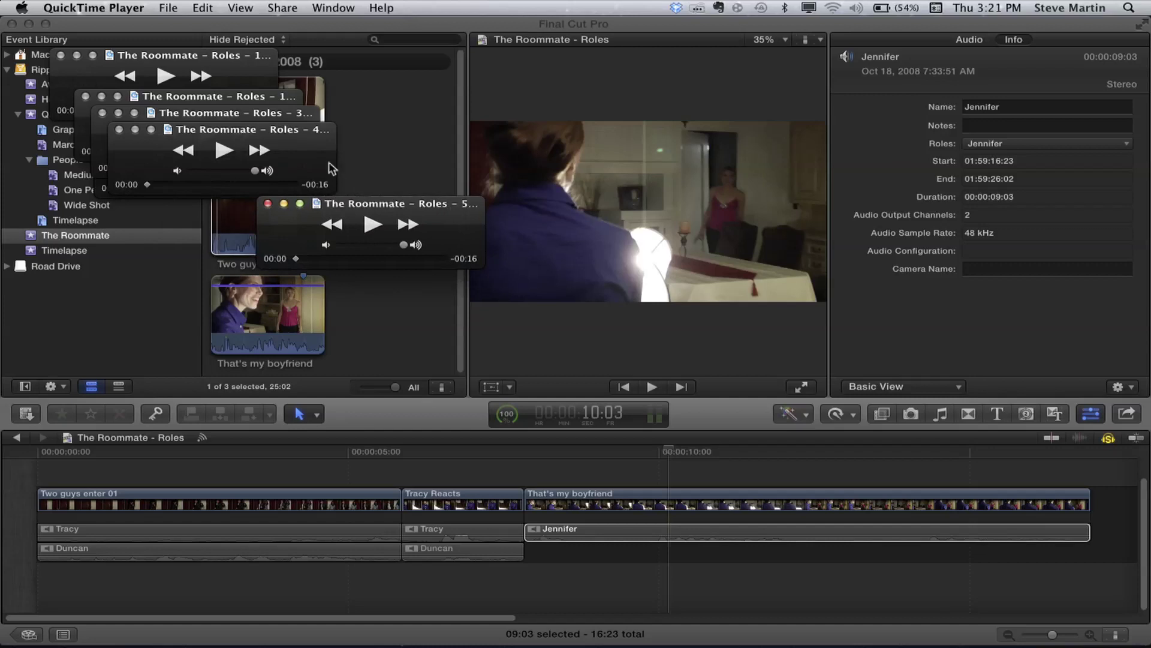
{"action": "left_click_drag", "start_coordinate": [303, 136], "coordinate": [493, 151]}
{"action": "left_click_drag", "start_coordinate": [278, 117], "coordinate": [409, 114]}
{"action": "key", "text": "super+Tab"}
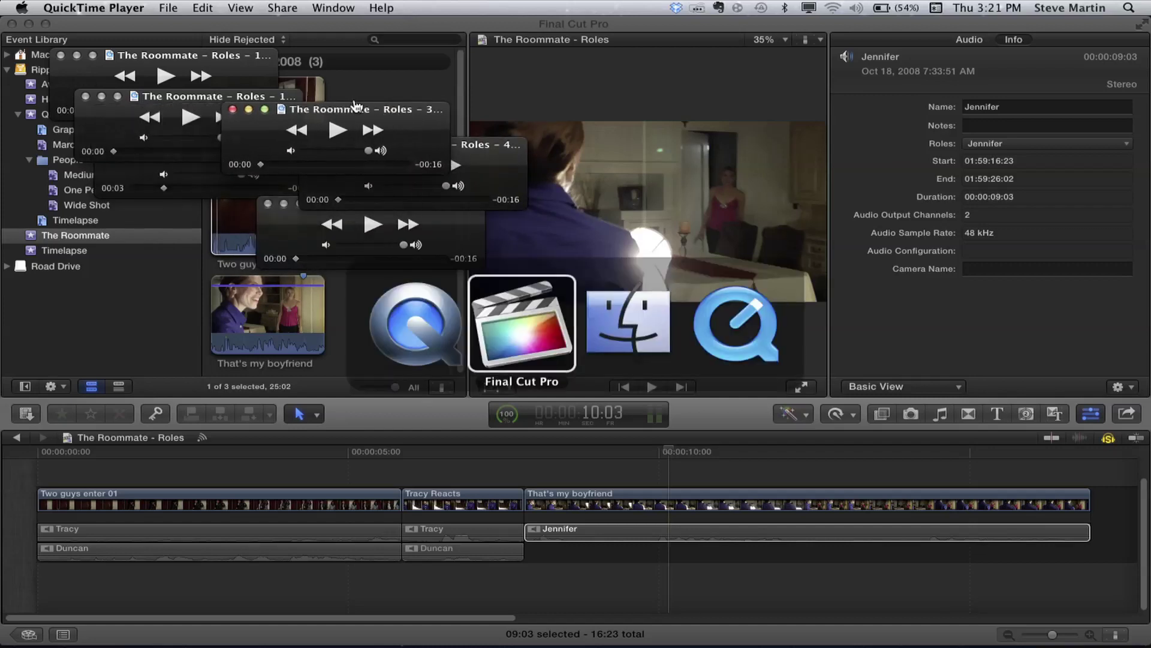
- Open the Audio Stems folder in Finder and widen the column to show full names
{"action": "key", "text": "super+Tab"}
{"action": "key", "text": "super+alt+h"}
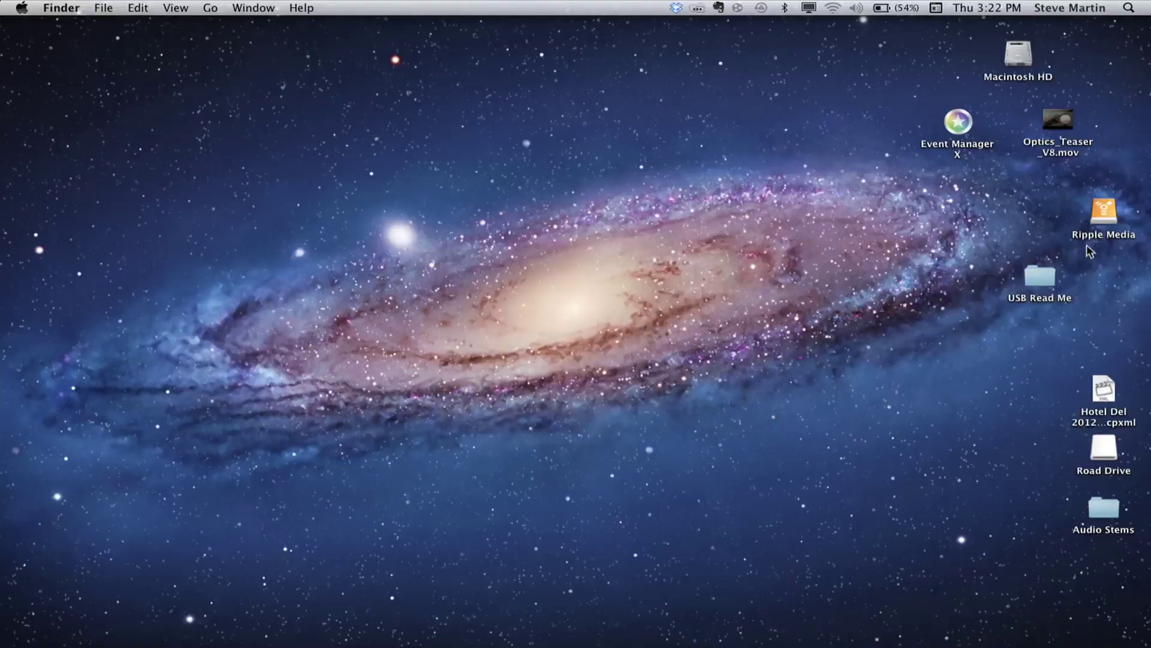
{"action": "double_click", "coordinate": [1104, 508]}
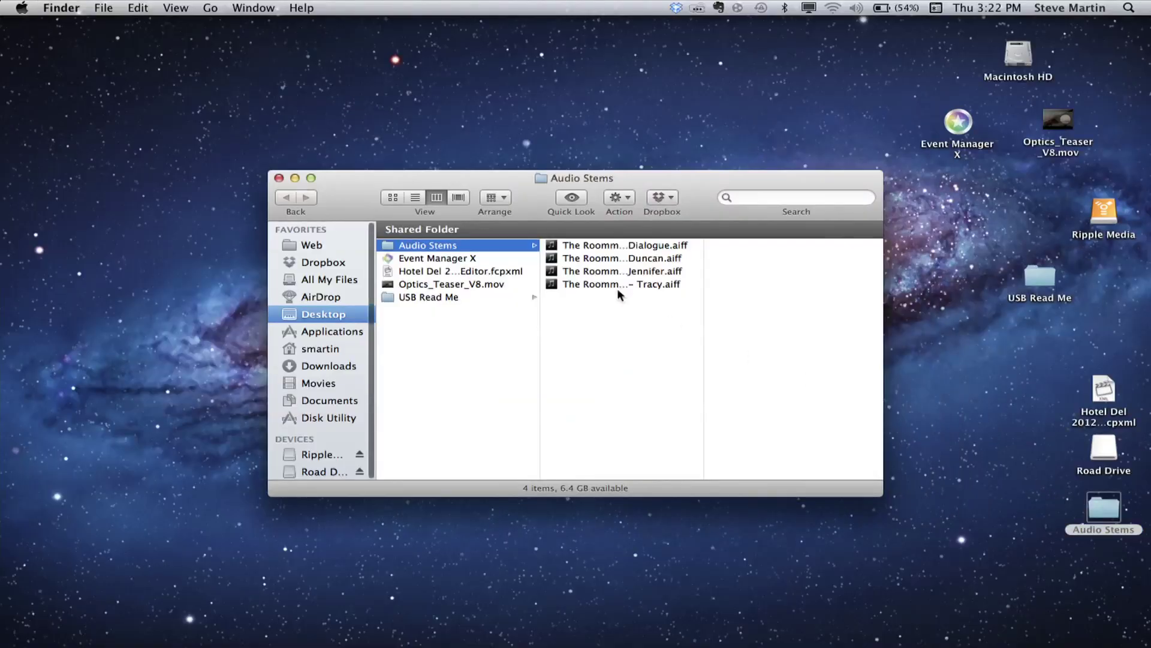
{"action": "left_click_drag", "start_coordinate": [704, 327], "coordinate": [897, 365]}
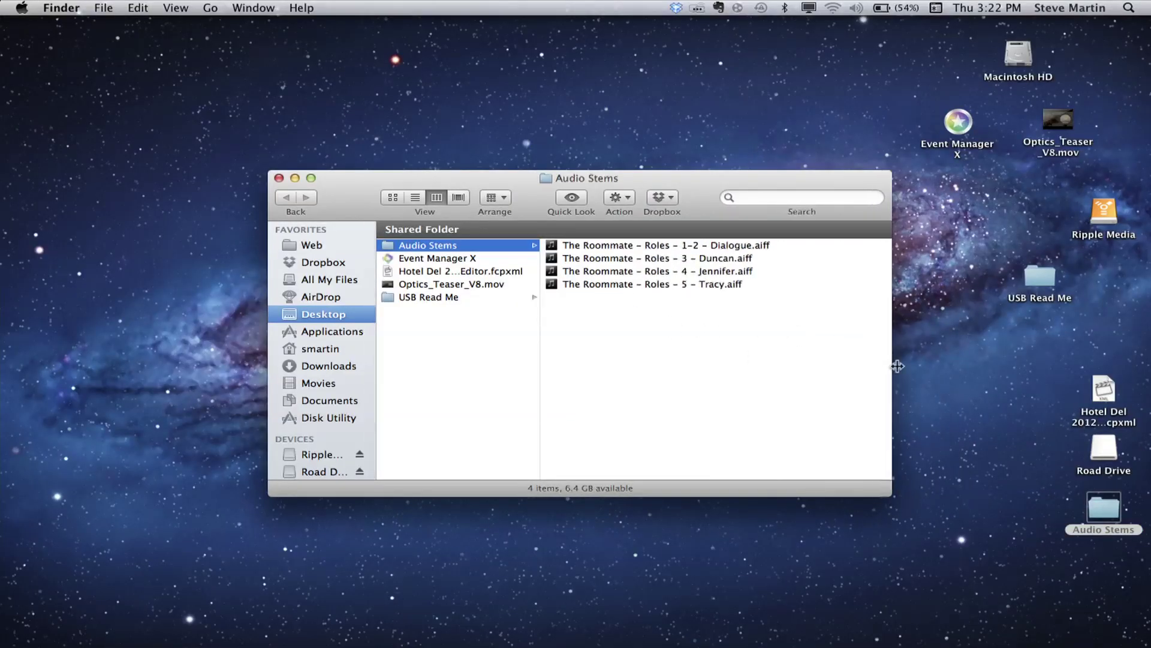
- Preview Duncan.aiff with Quick Look, then select the Jennifer stem
{"action": "left_click", "coordinate": [725, 258]}
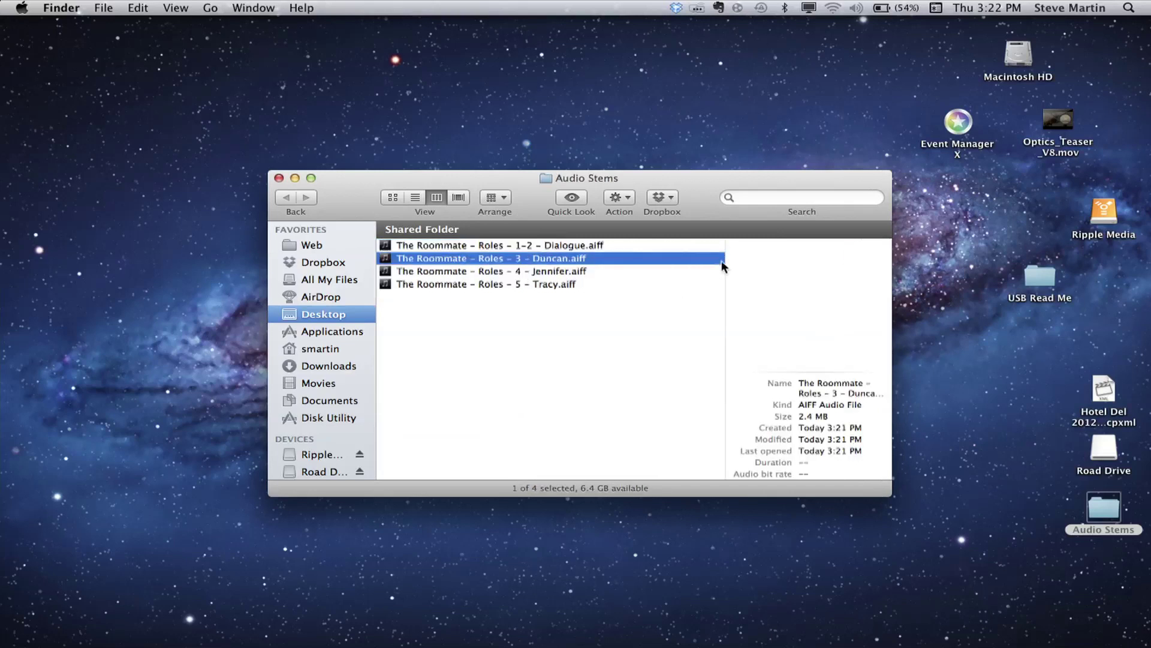
{"action": "left_click", "coordinate": [576, 271]}
{"action": "left_click", "coordinate": [550, 259]}
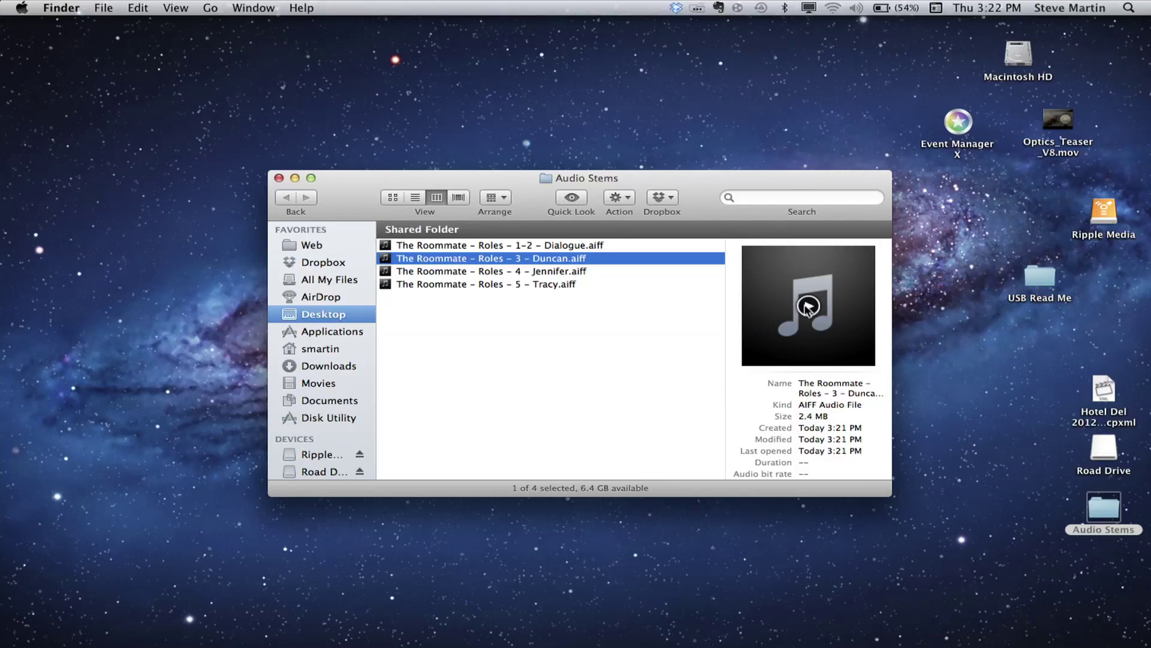
{"action": "left_click", "coordinate": [808, 307]}
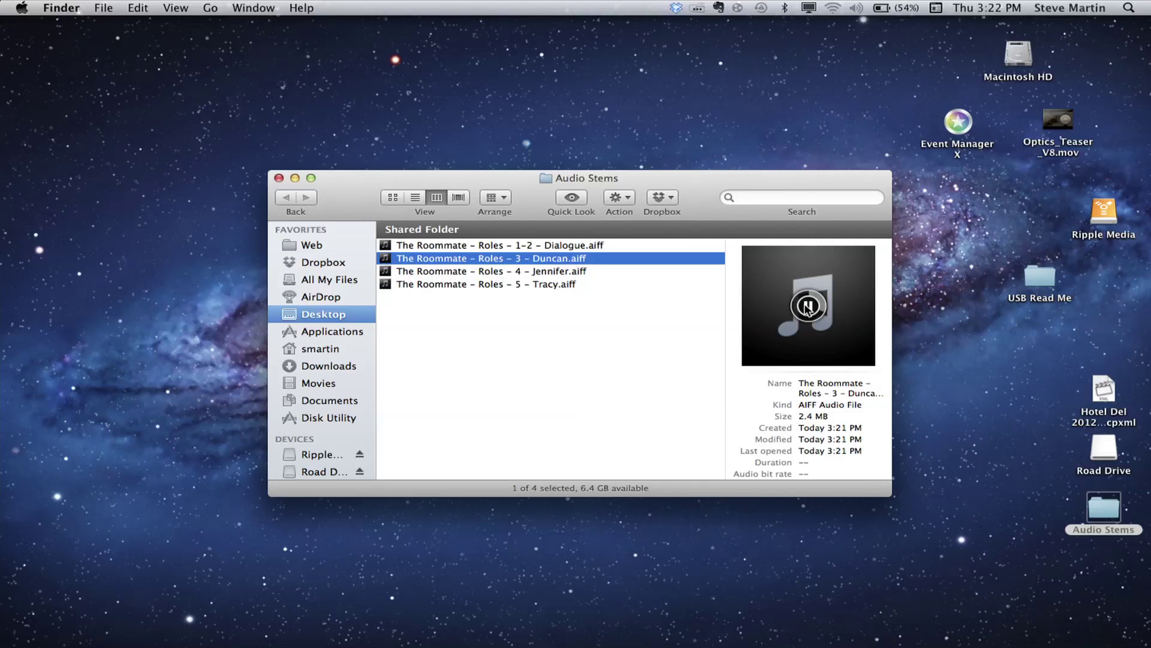
{"action": "left_click", "coordinate": [807, 306]}
{"action": "left_click", "coordinate": [422, 274]}
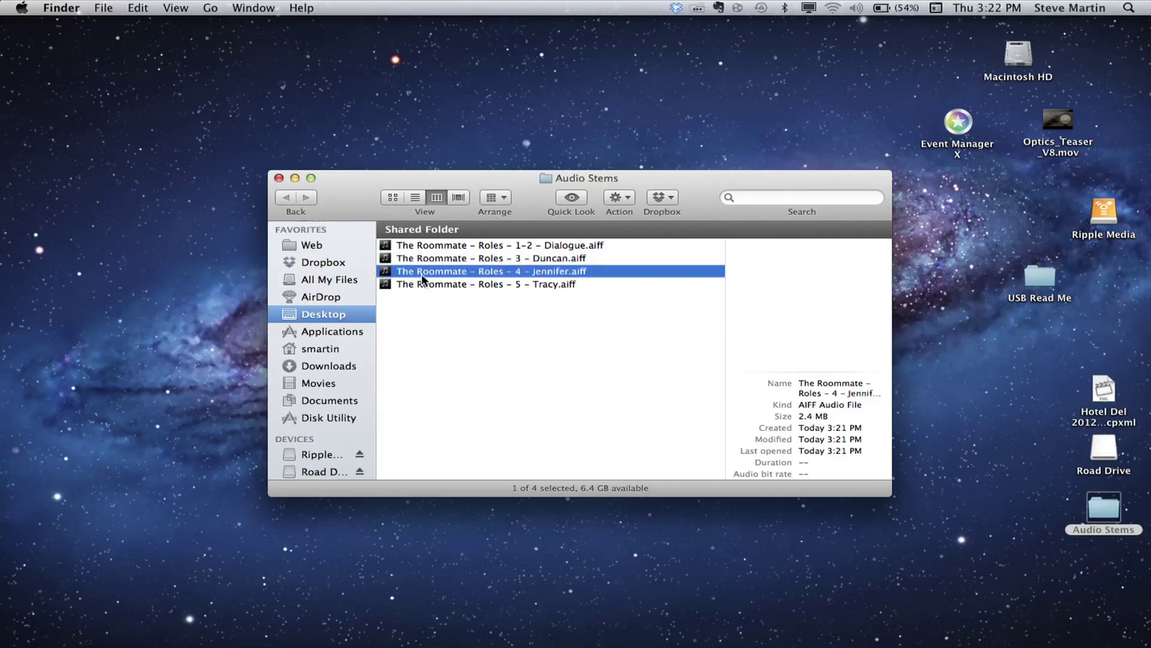
{"action": "mouse_move", "coordinate": [539, 646]}
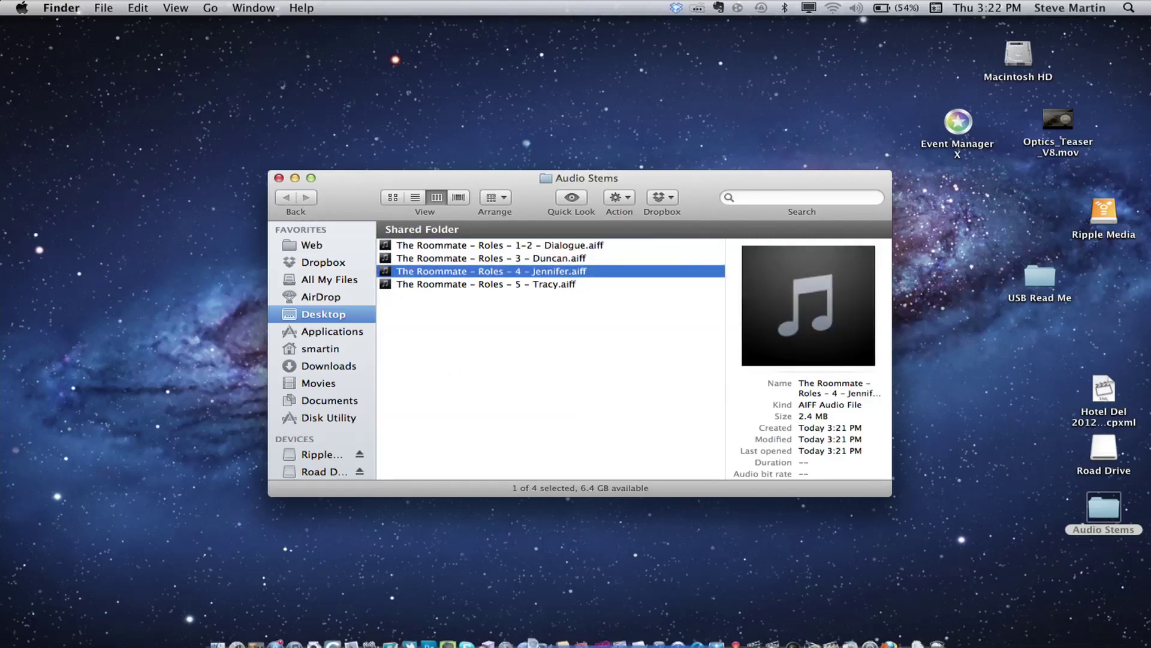
- Play Jennifer.aiff in QuickTime Player 7 and pause it at 00:00:13
{"action": "left_click", "coordinate": [698, 641]}
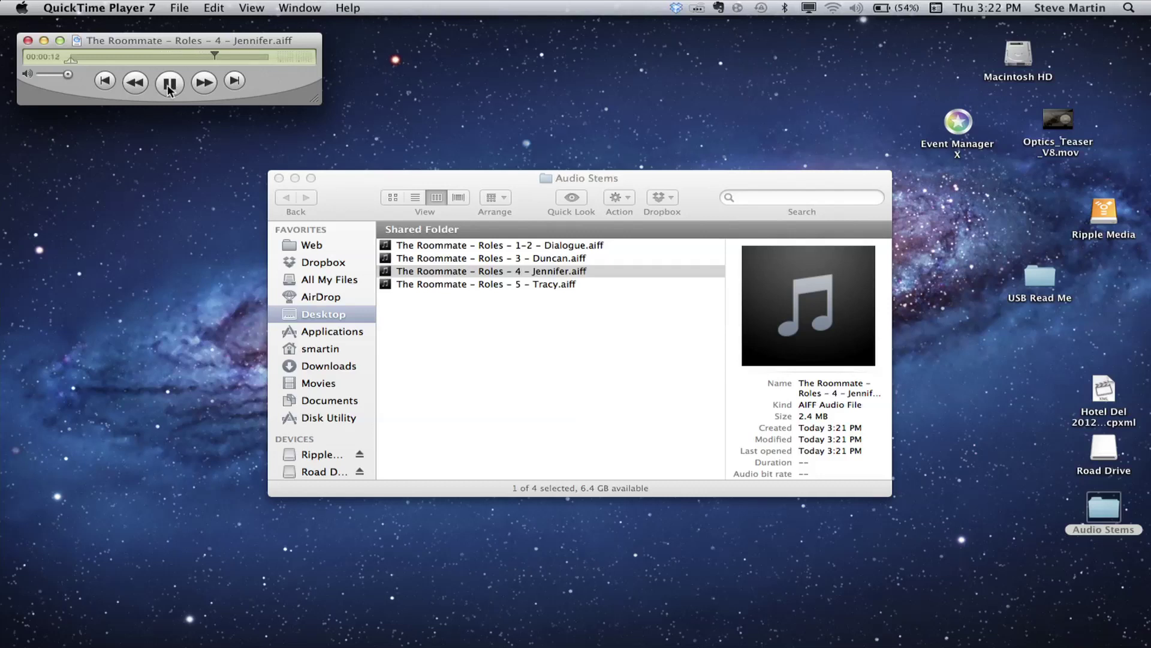
{"action": "left_click", "coordinate": [170, 84]}
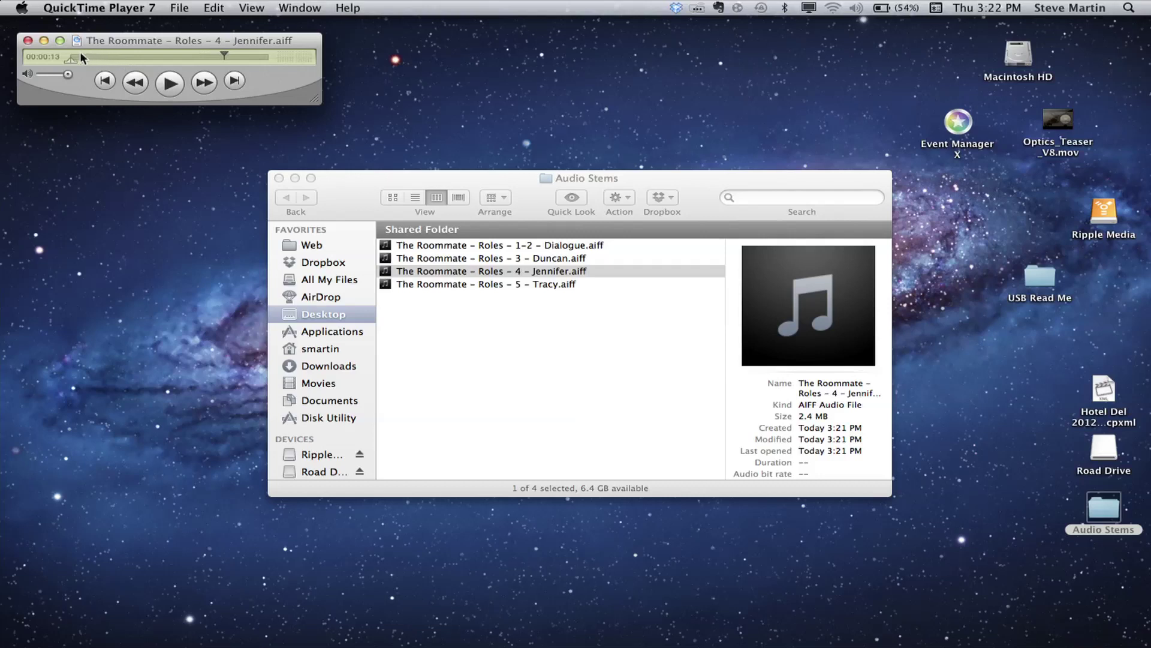